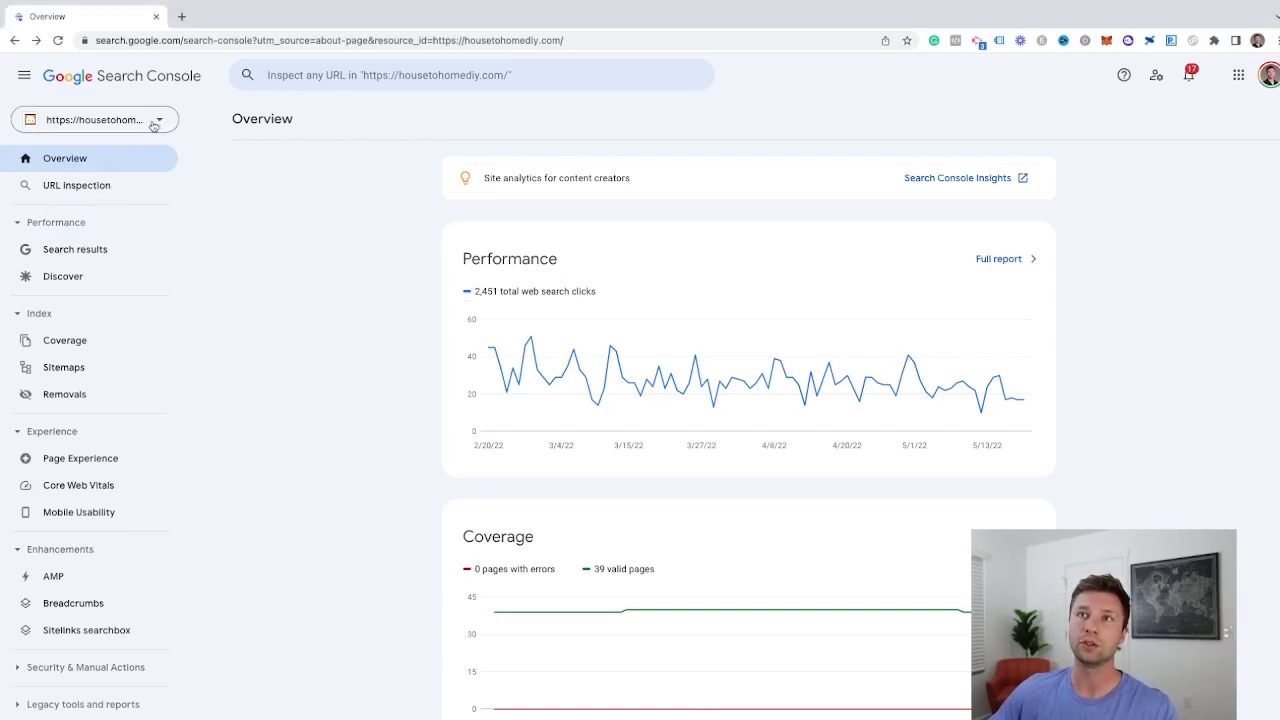
- View the list of available Search Console properties and close it, keeping the housetohomediy.com property
left_click(157, 121)
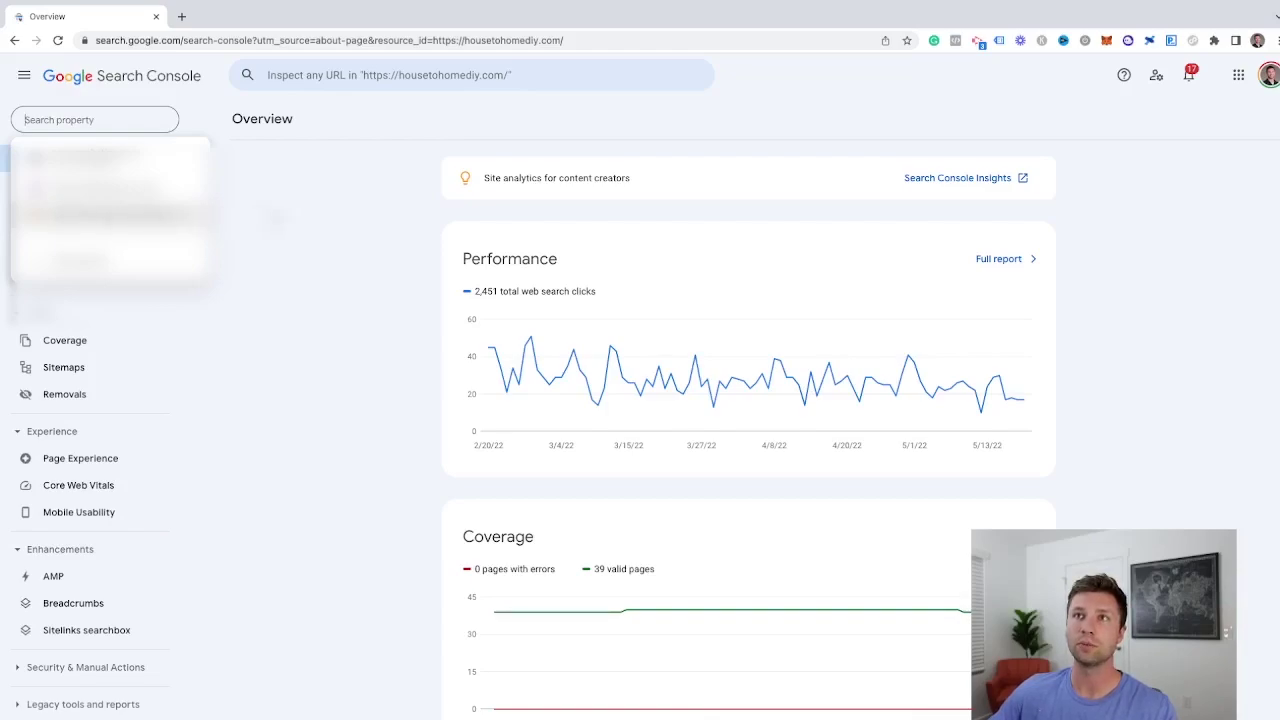
key("Escape")
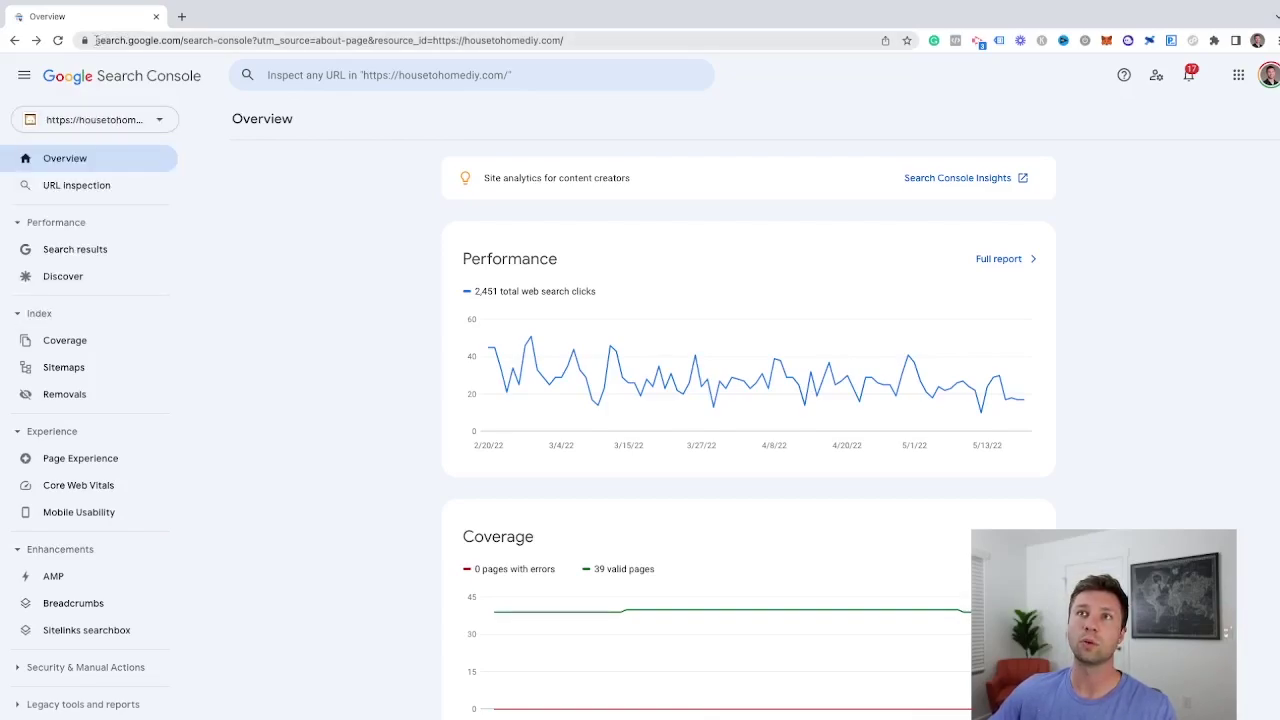
left_click_drag(97, 40, 258, 42)
left_click(270, 218)
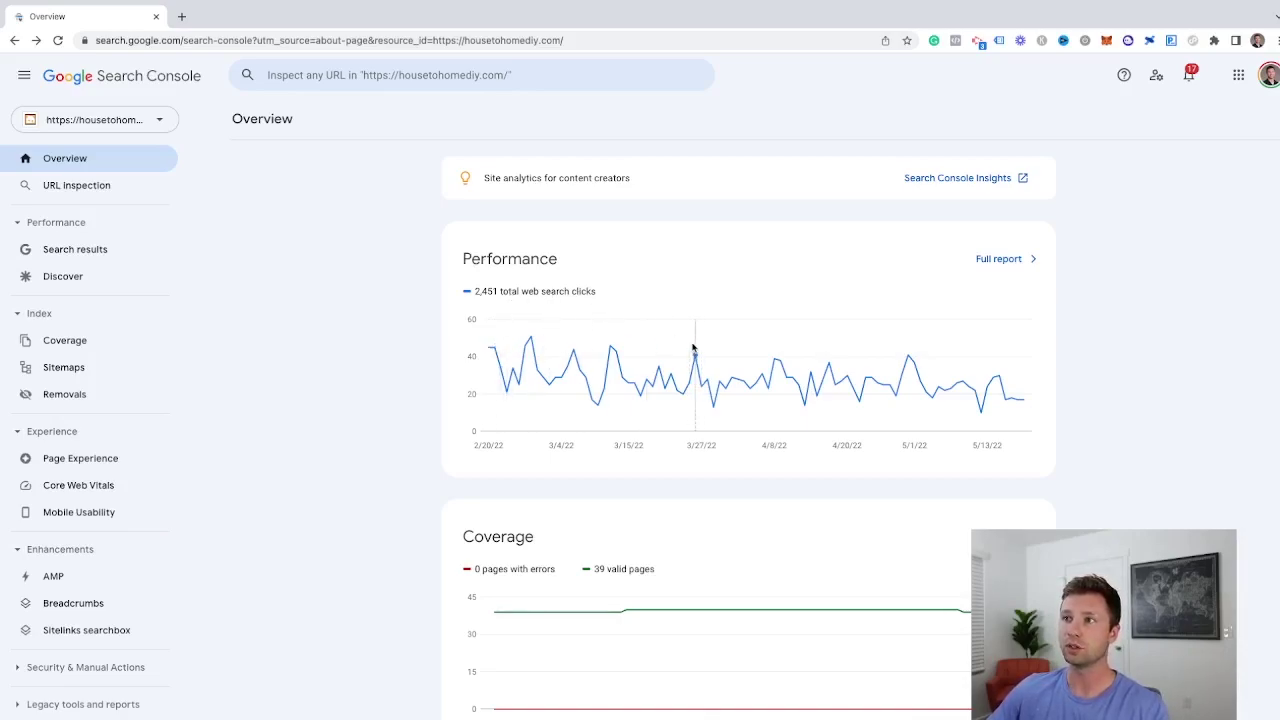
- Review the property overview, covering the Performance, Coverage, Experience and Enhancements summaries
mouse_move(693, 347)
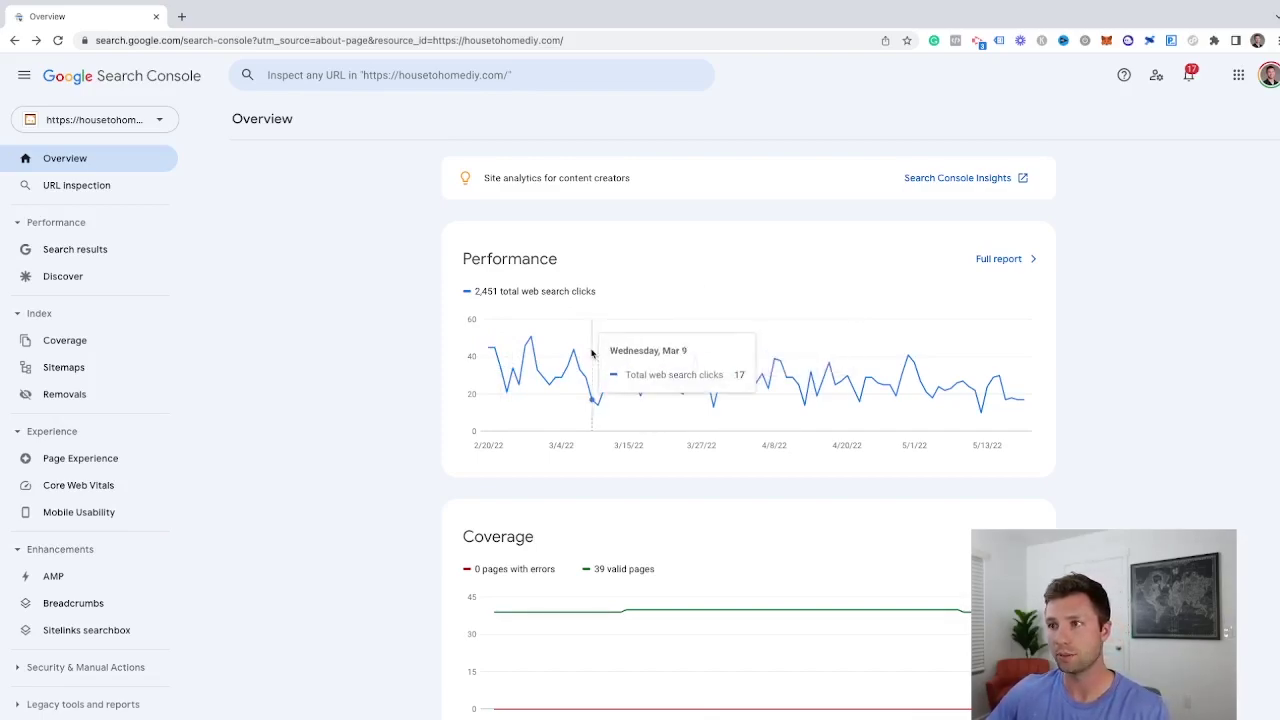
scroll(530, 510, "down", 2)
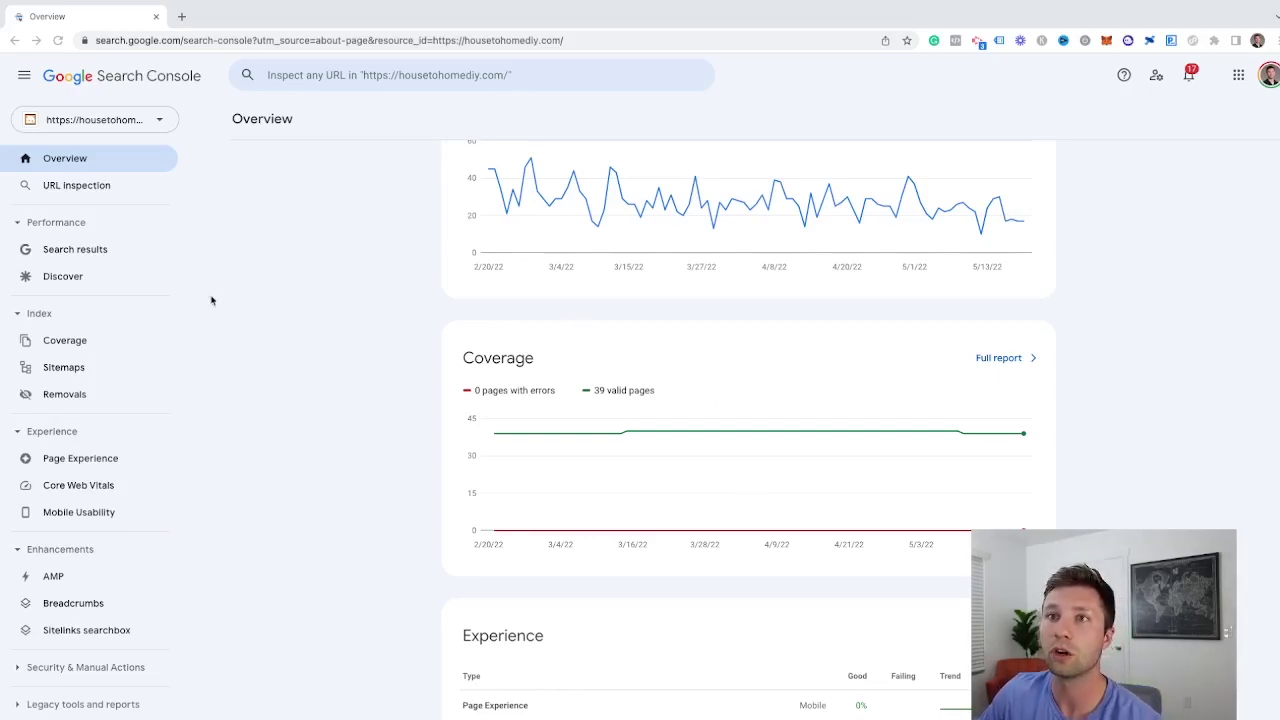
scroll(577, 438, "down", 1)
scroll(577, 438, "down", 3)
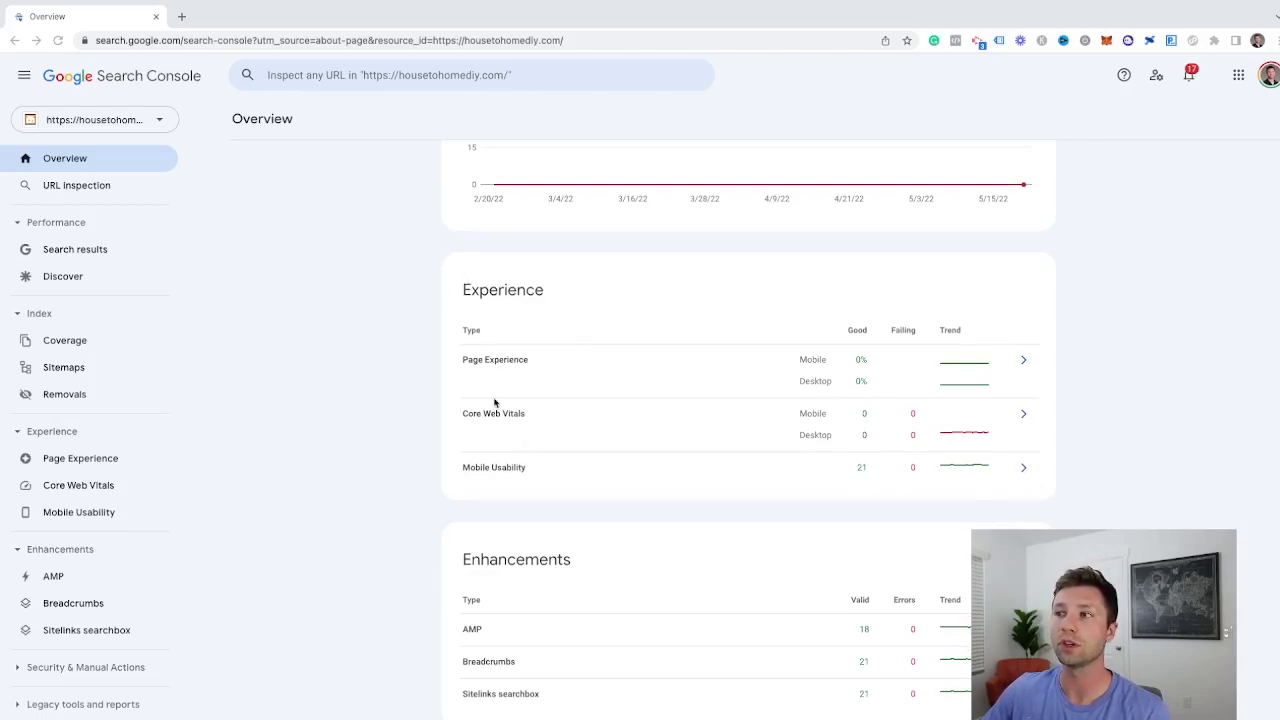
scroll(517, 417, "down", 1)
scroll(546, 526, "up", 6)
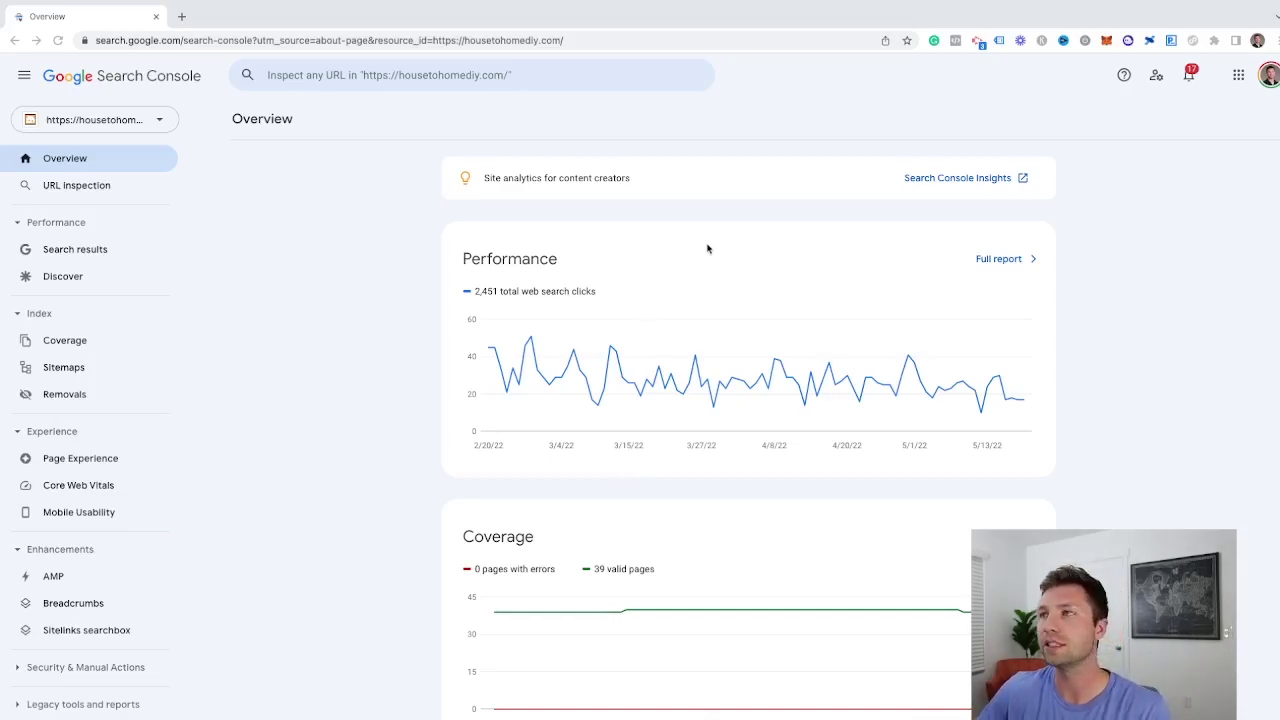
- Open Search Console Insights and review the site overview with its most searched queries
left_click(942, 189)
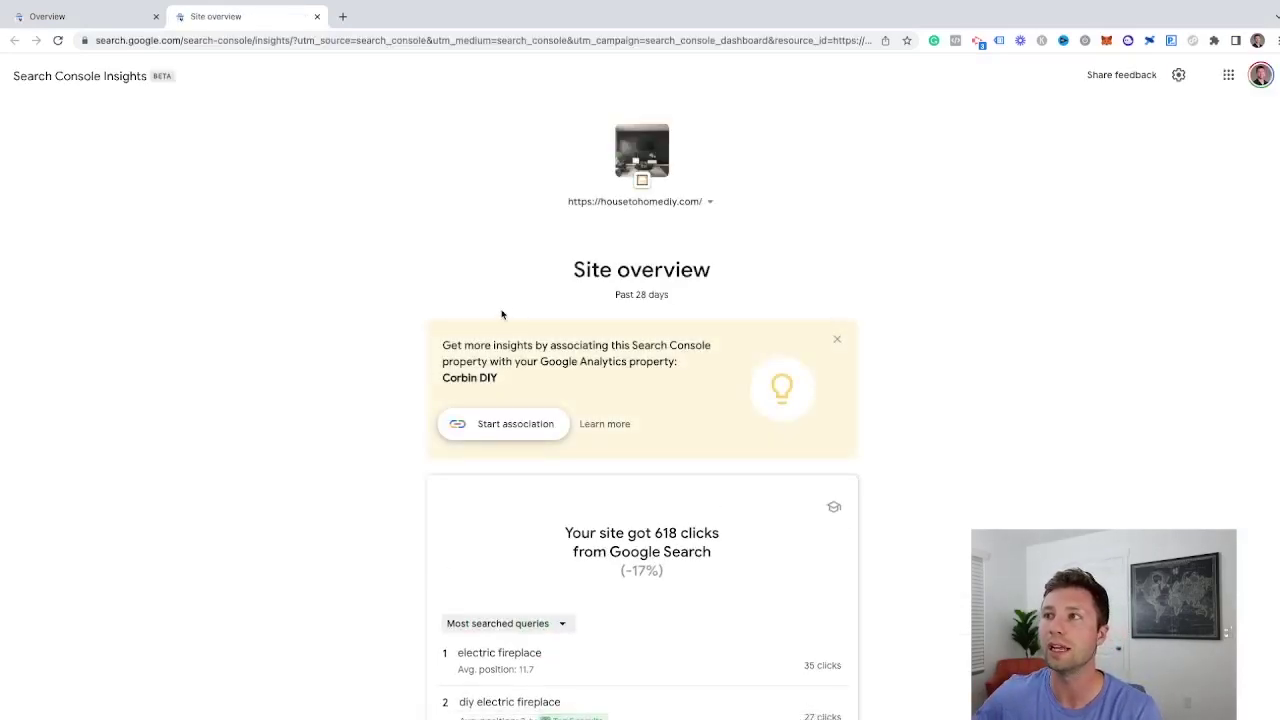
scroll(510, 310, "down", 2)
scroll(597, 316, "down", 2)
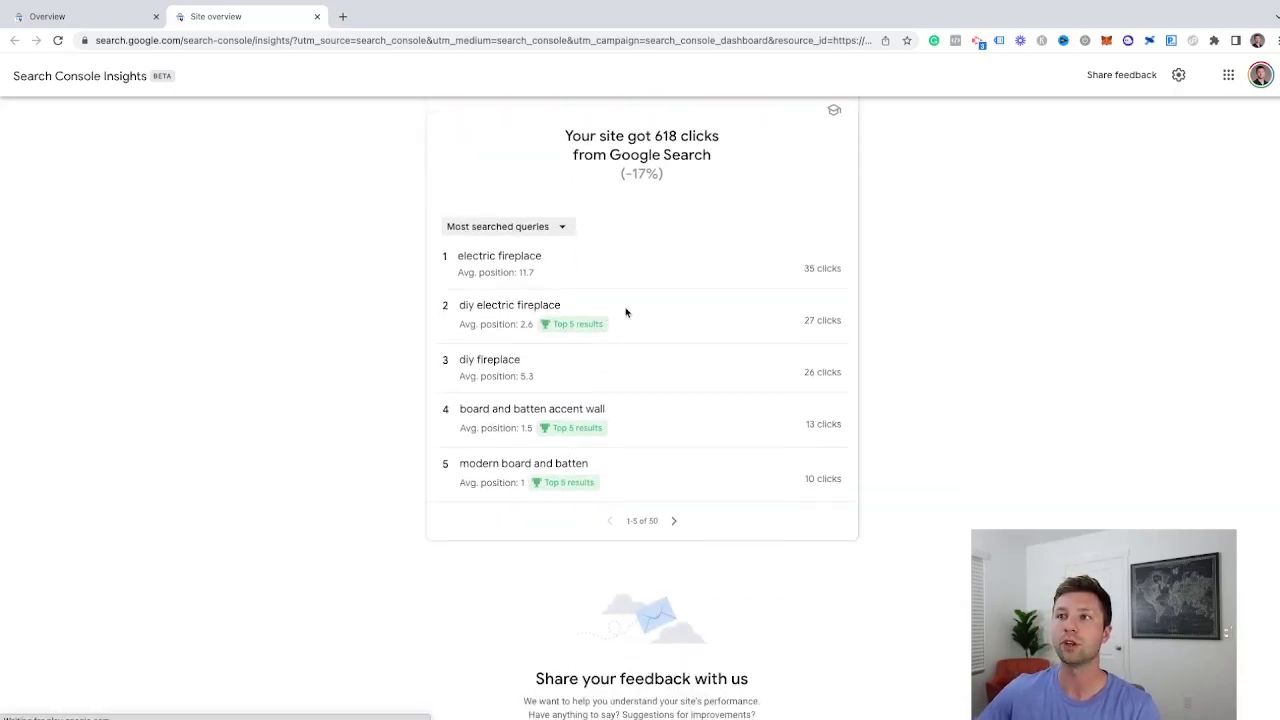
scroll(626, 313, "up", 2)
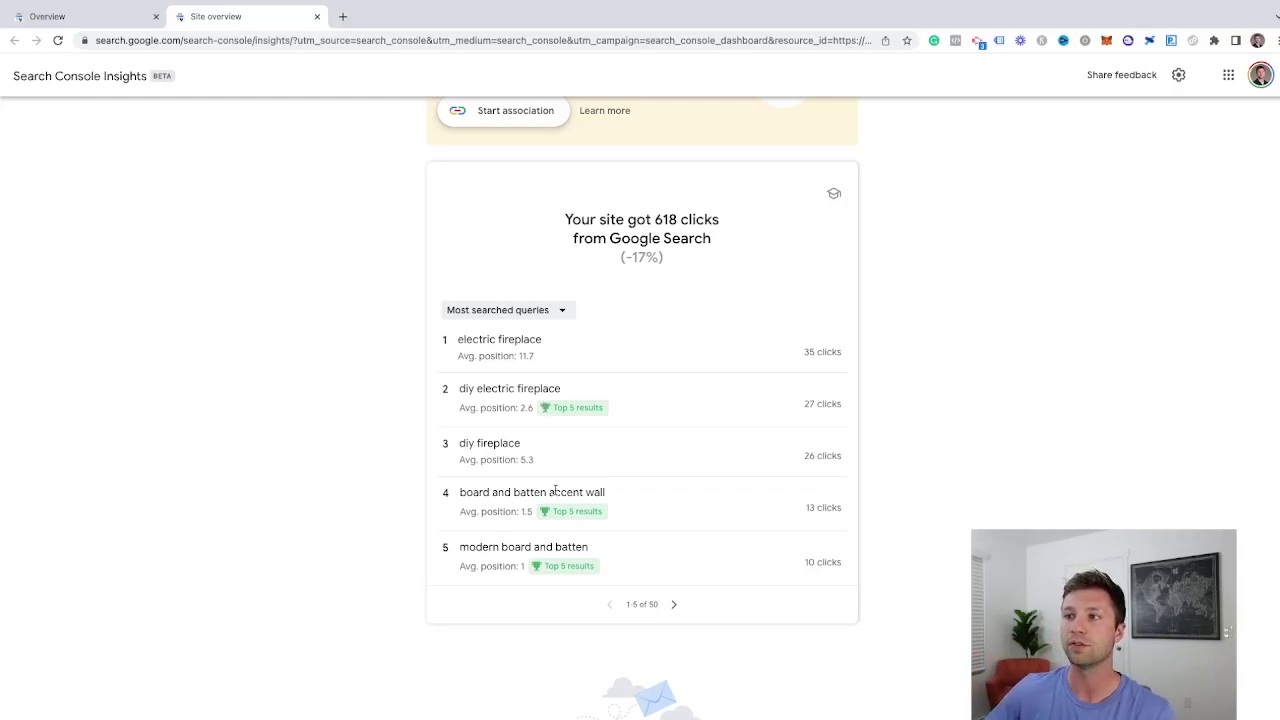
scroll(558, 500, "down", 1)
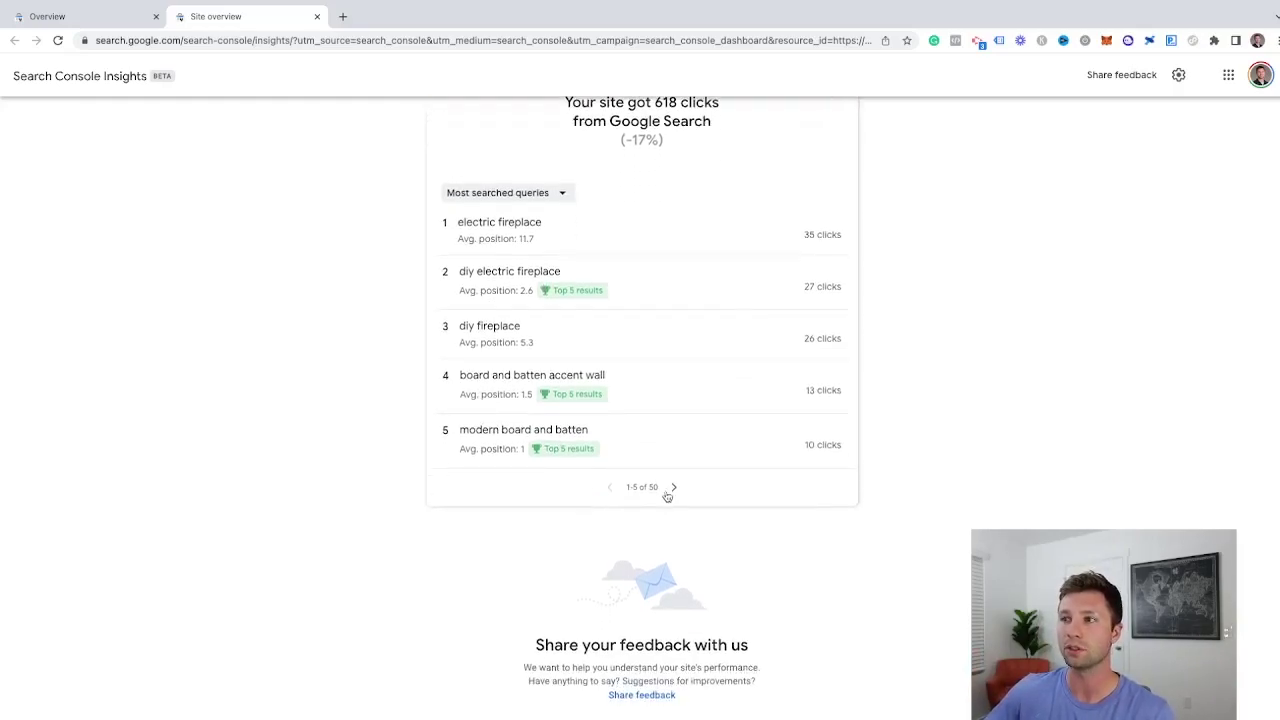
- Page through the most searched queries up to entries 11–15 and look over the insights page
left_click(673, 487)
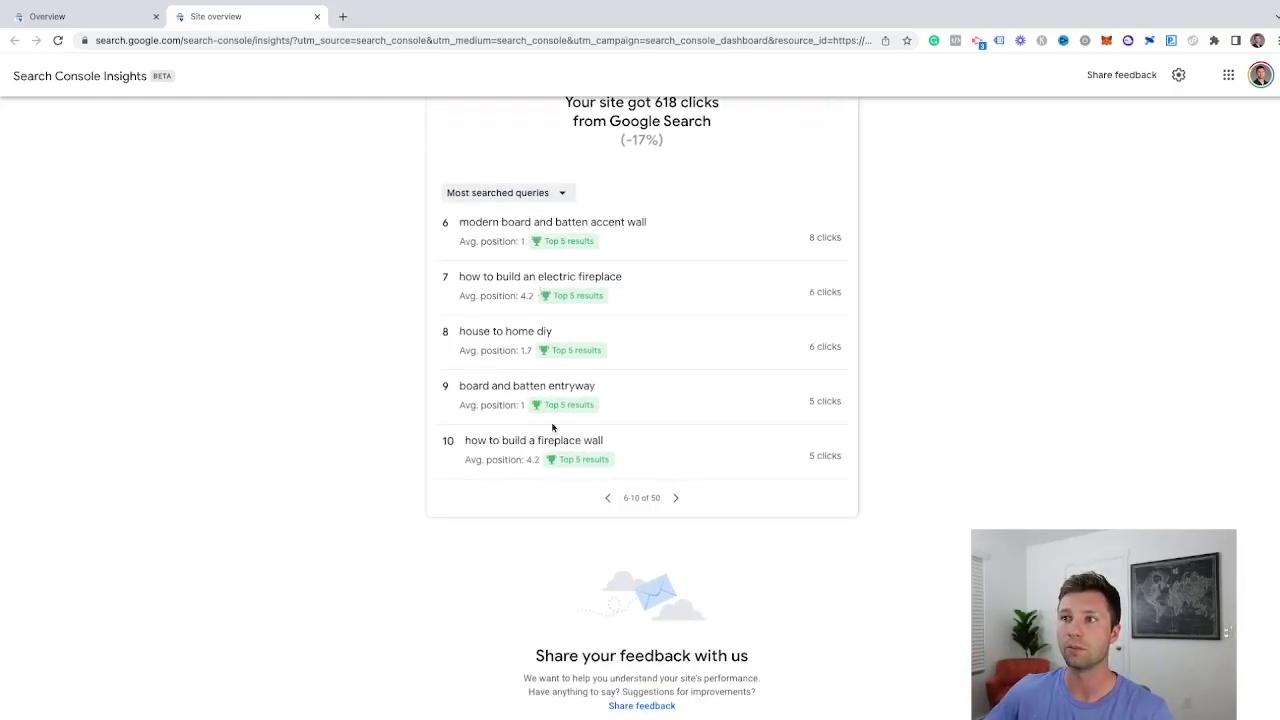
left_click(676, 498)
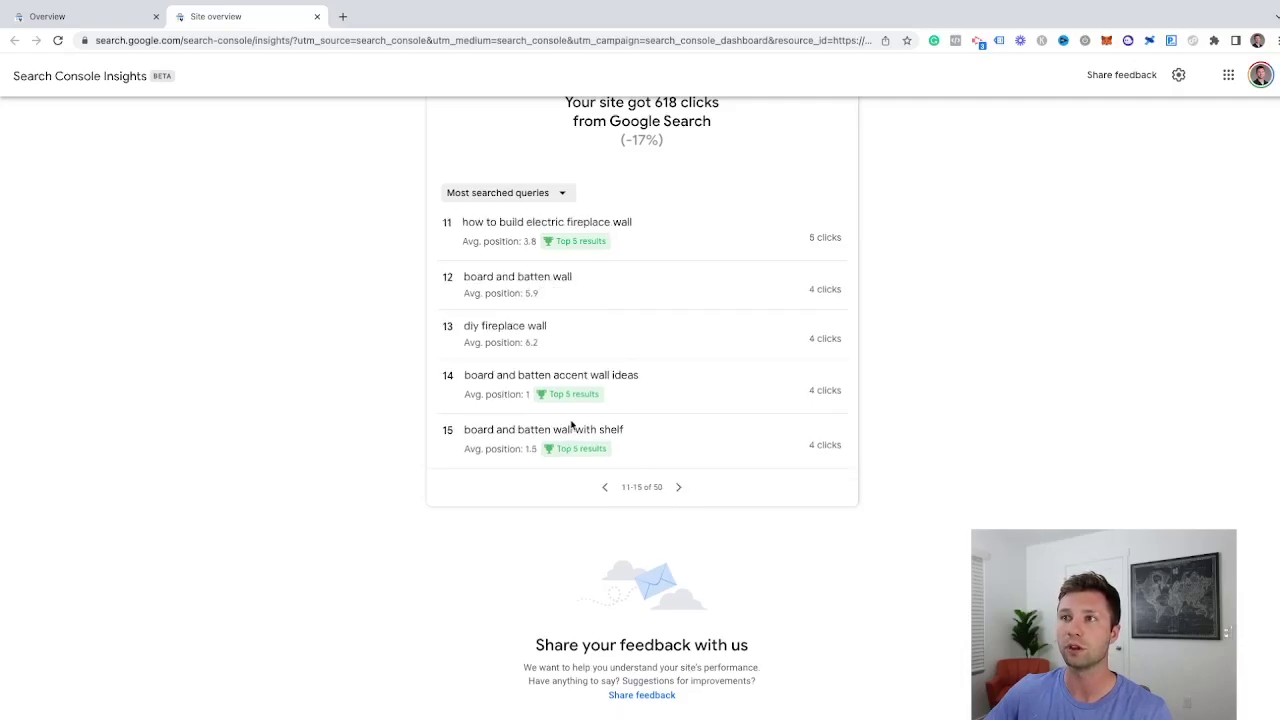
scroll(478, 354, "up", 3)
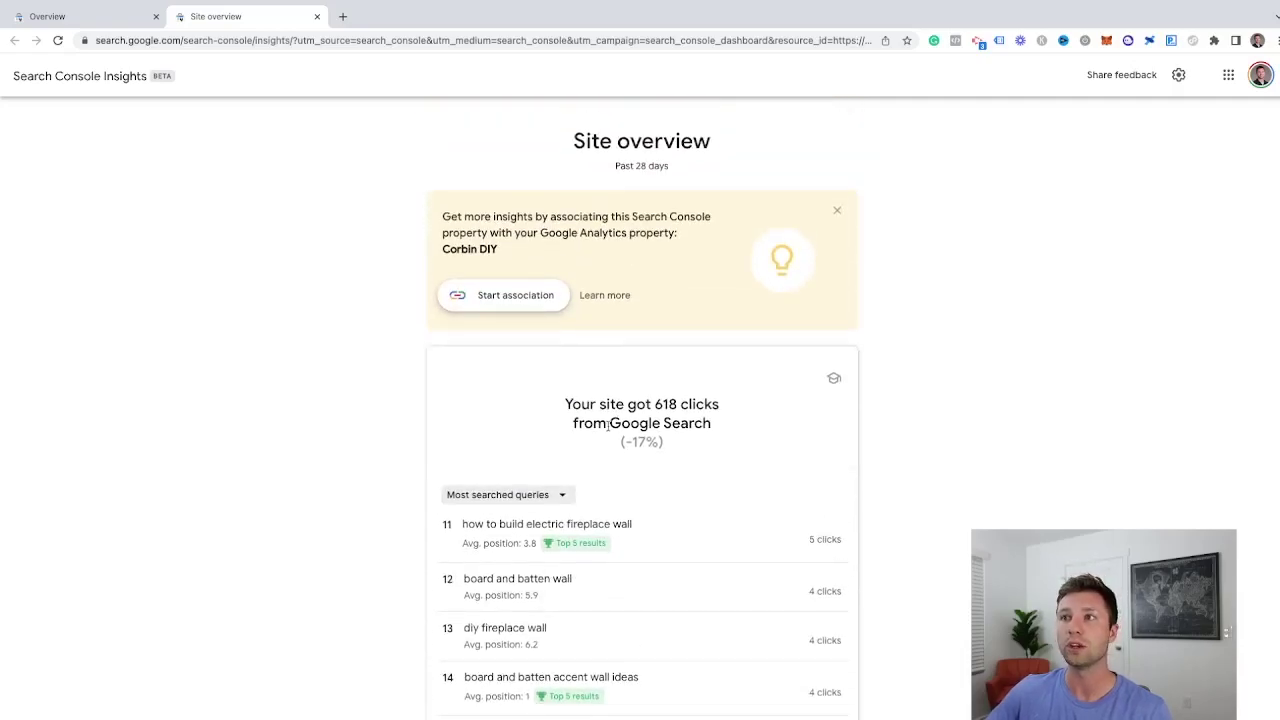
scroll(606, 424, "down", 4)
scroll(620, 435, "up", 5)
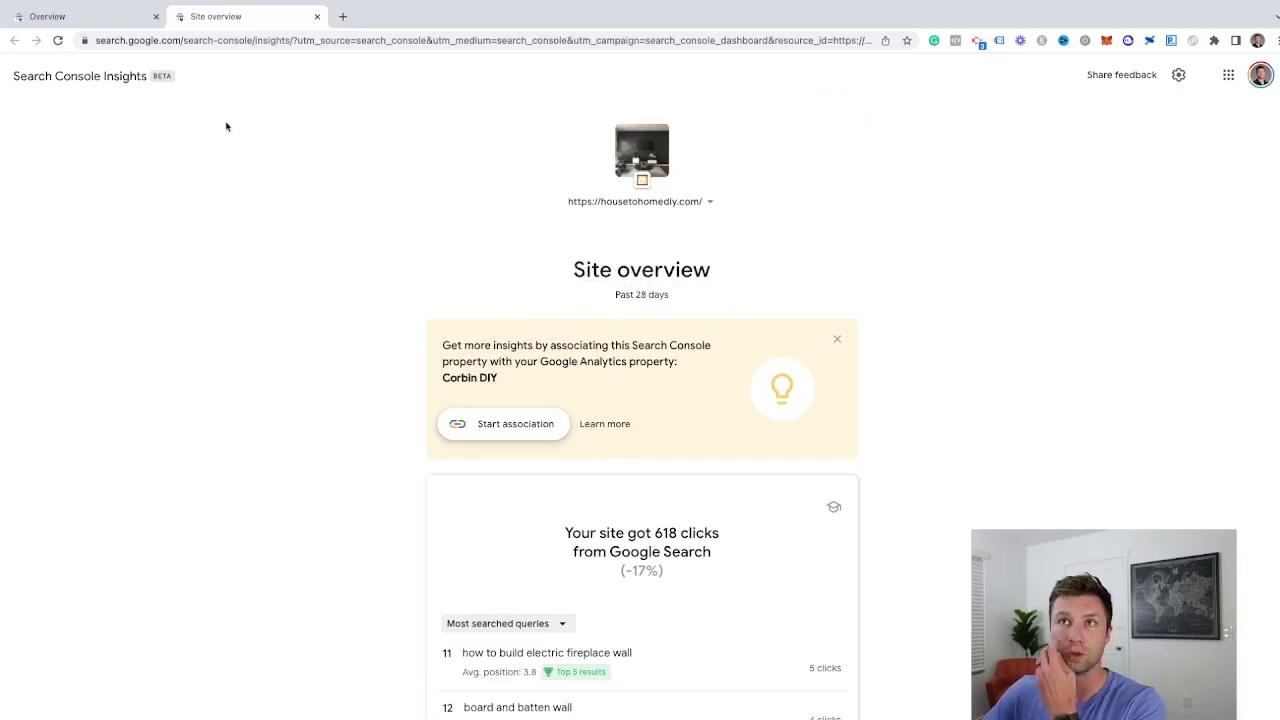
left_click(77, 16)
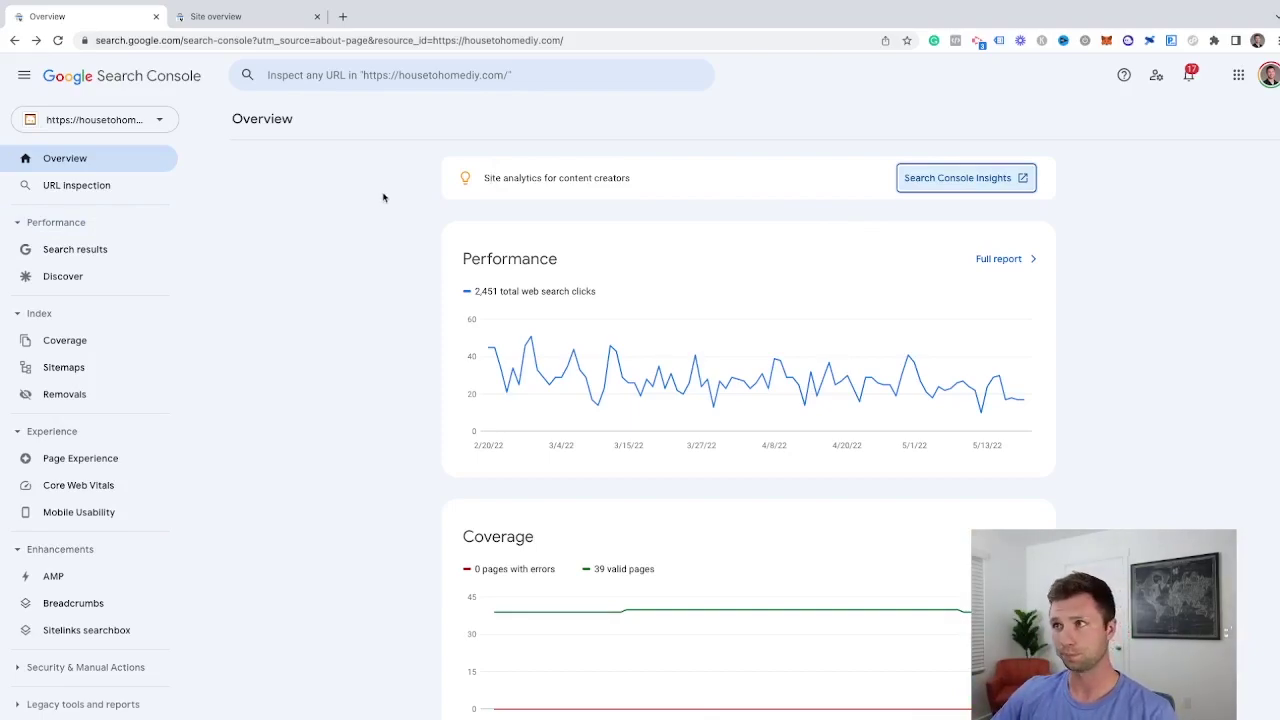
left_click(84, 192)
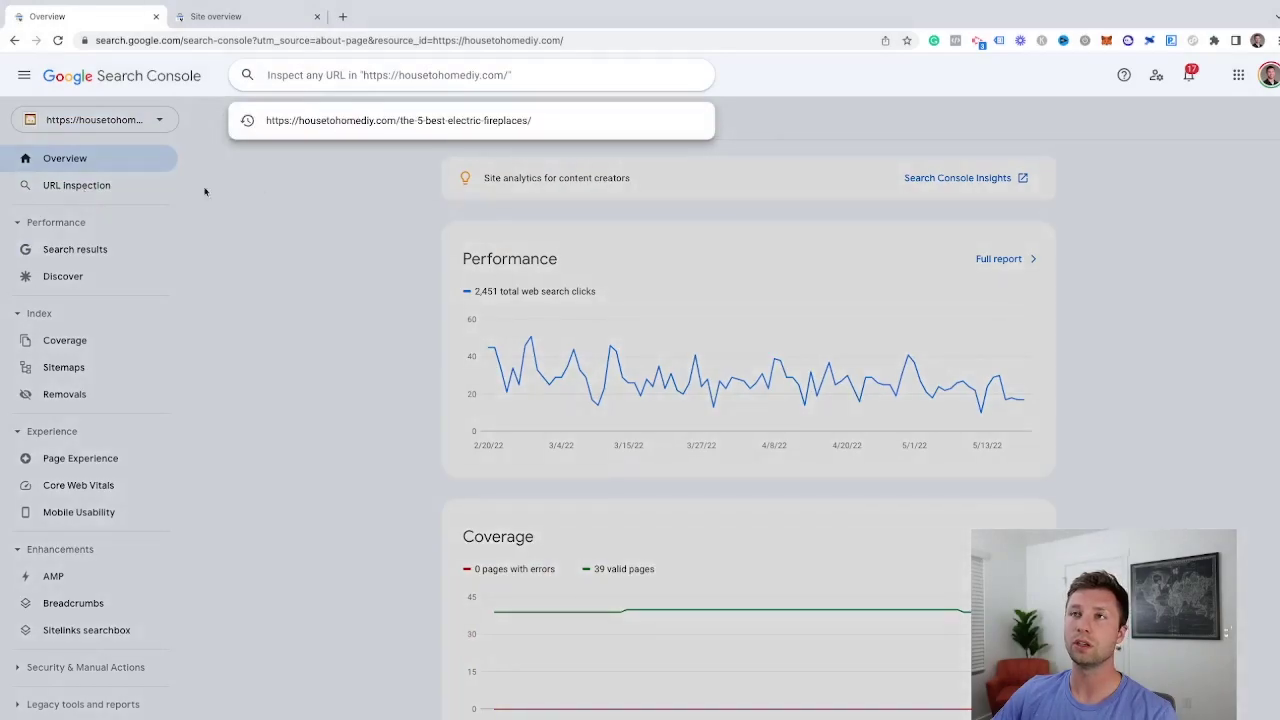
left_click(320, 181)
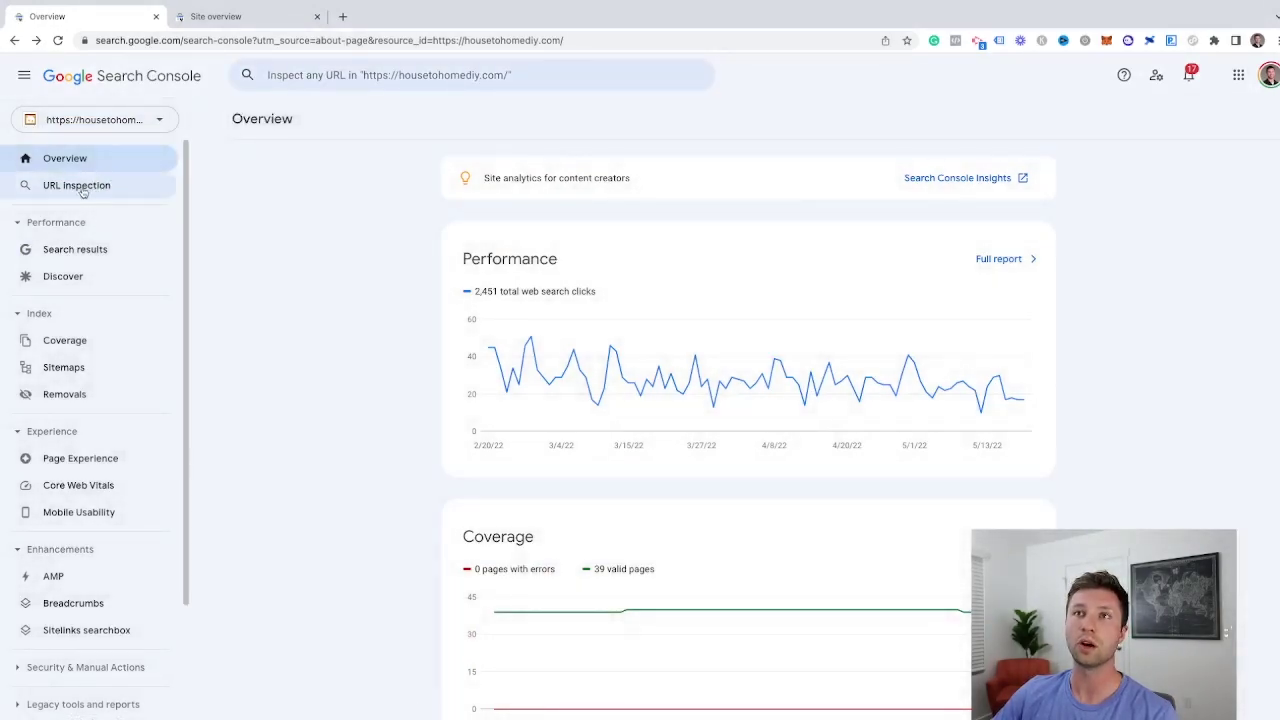
left_click(82, 190)
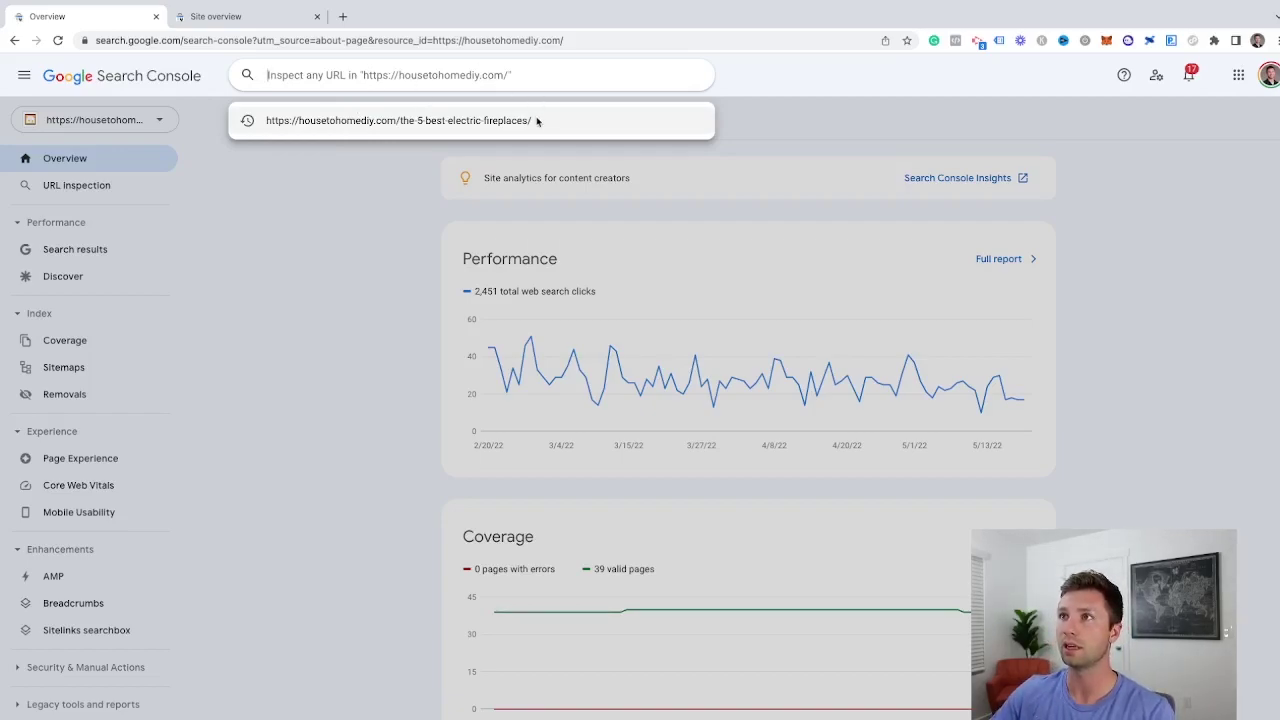
left_click(298, 122)
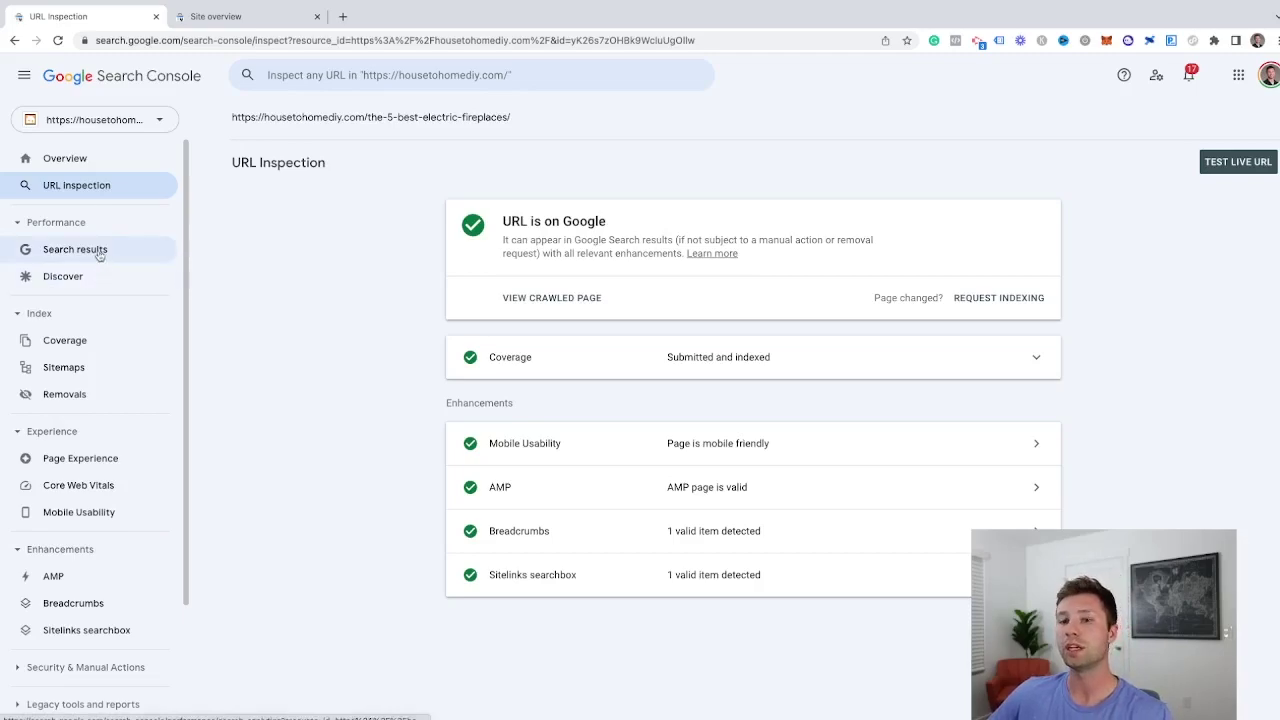
- Open the Search results performance report and view the available search type filter options
left_click(99, 256)
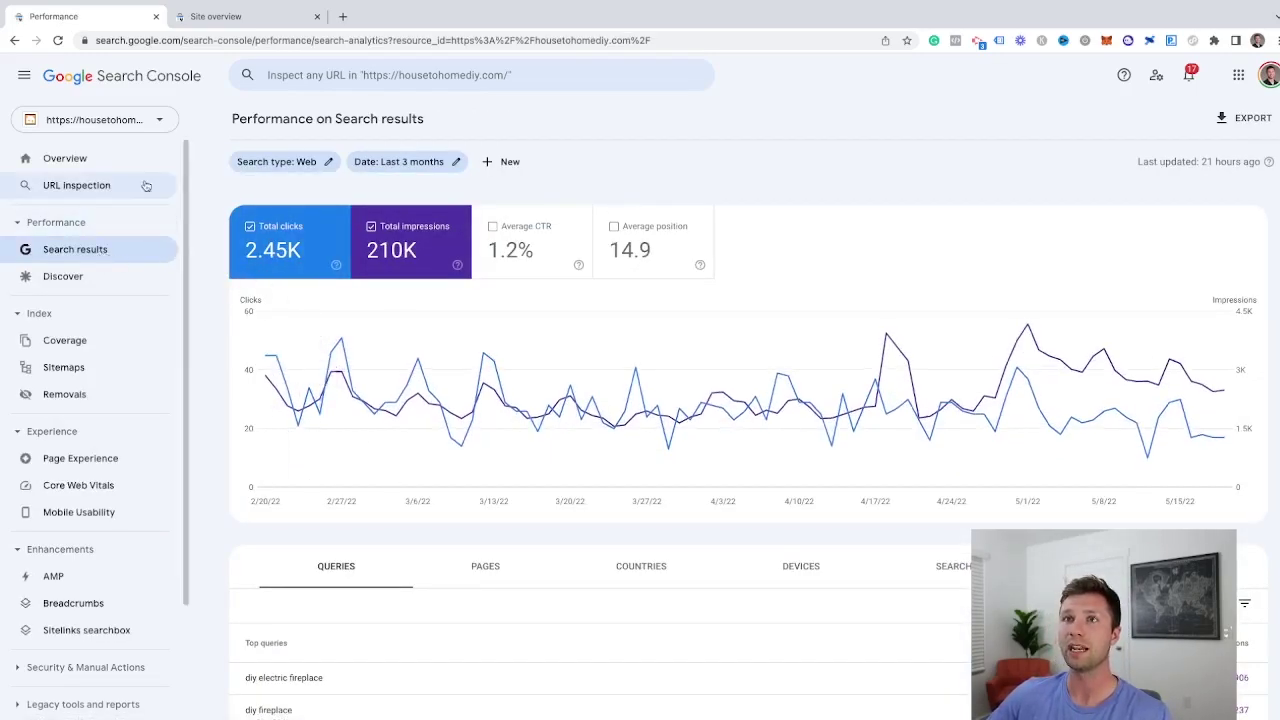
left_click(330, 163)
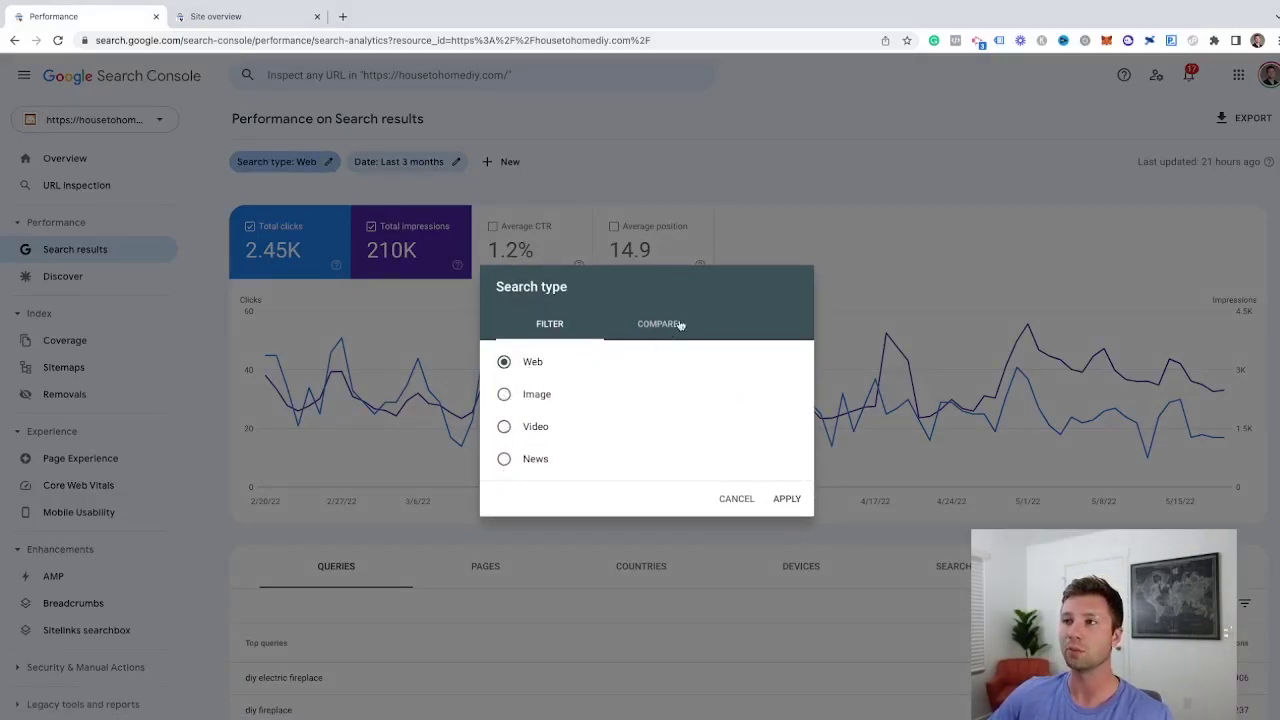
left_click(736, 498)
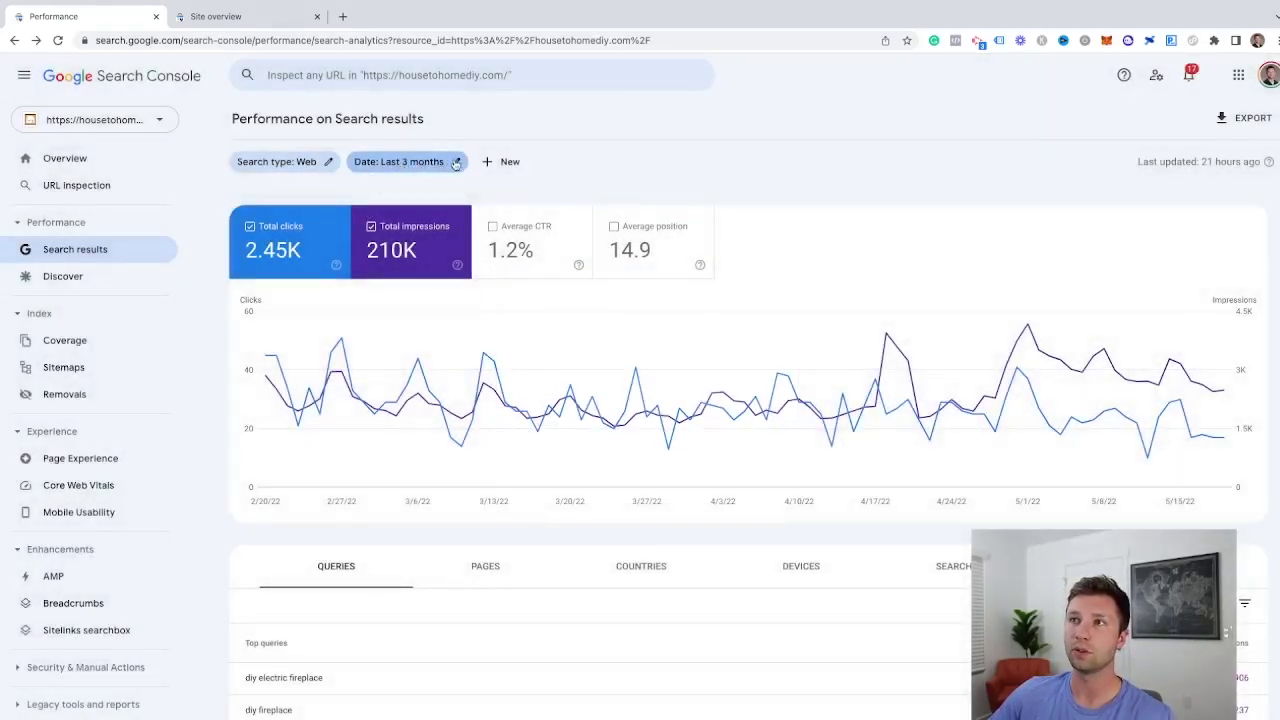
- View the report's date range options, including the period comparison choices, and close them without applying any
left_click(455, 163)
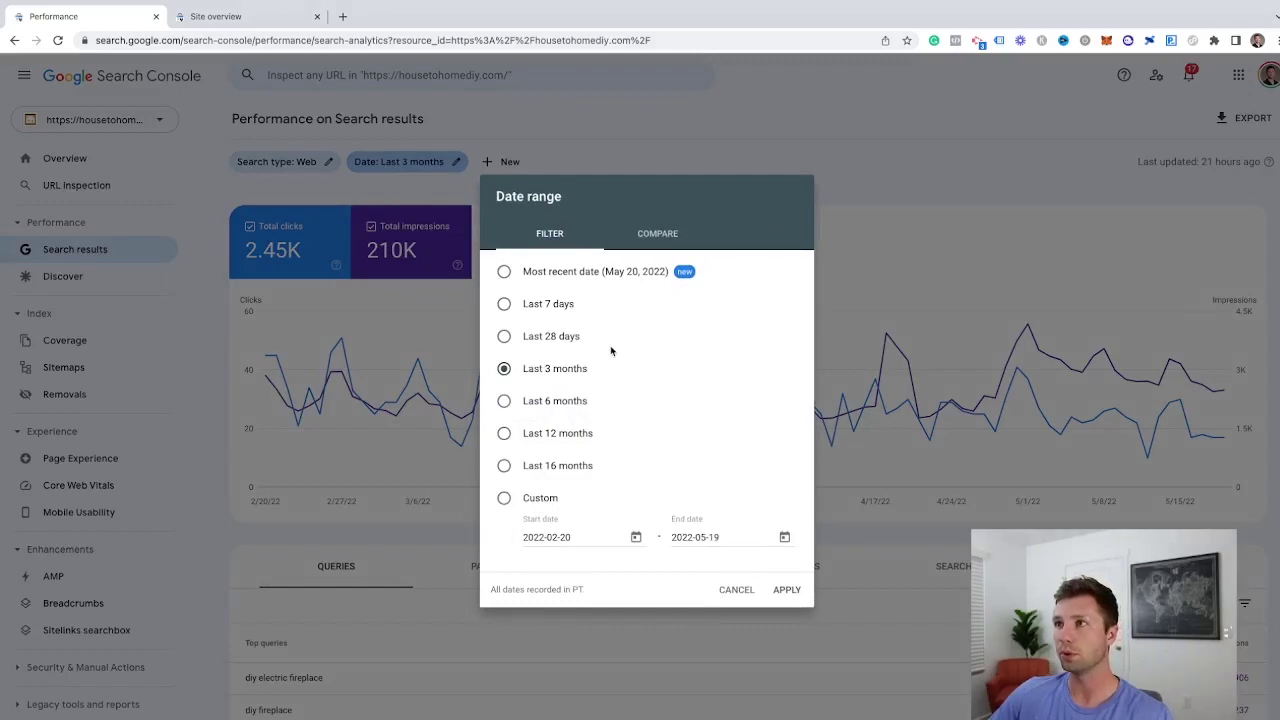
left_click(652, 235)
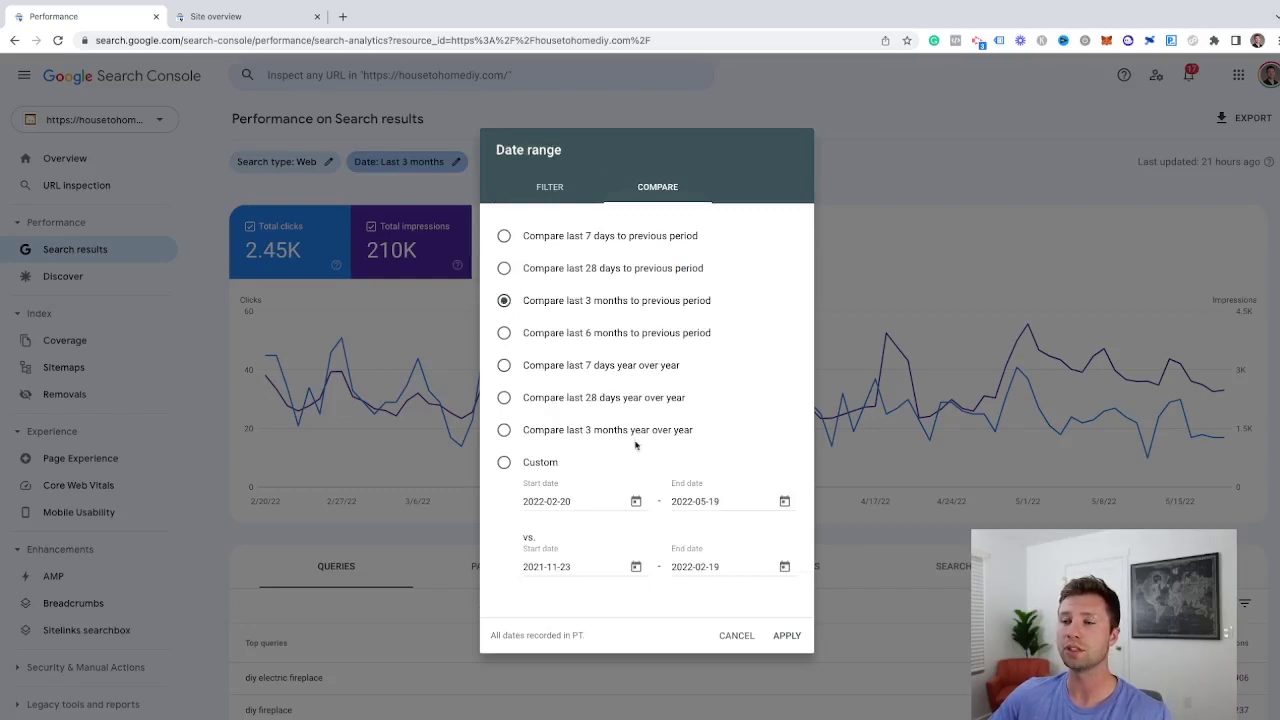
left_click(729, 635)
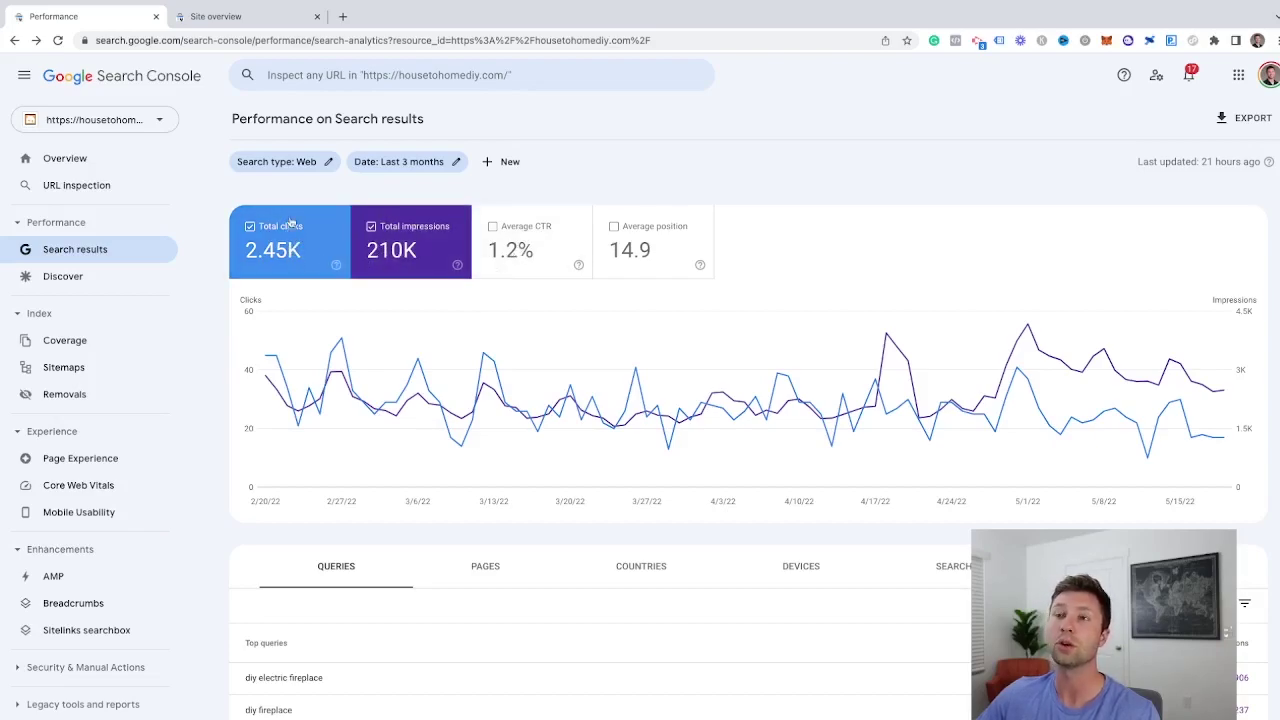
- Temporarily show Average CTR and Average position on the performance chart, and read the CTR and impressions definitions
left_click(492, 227)
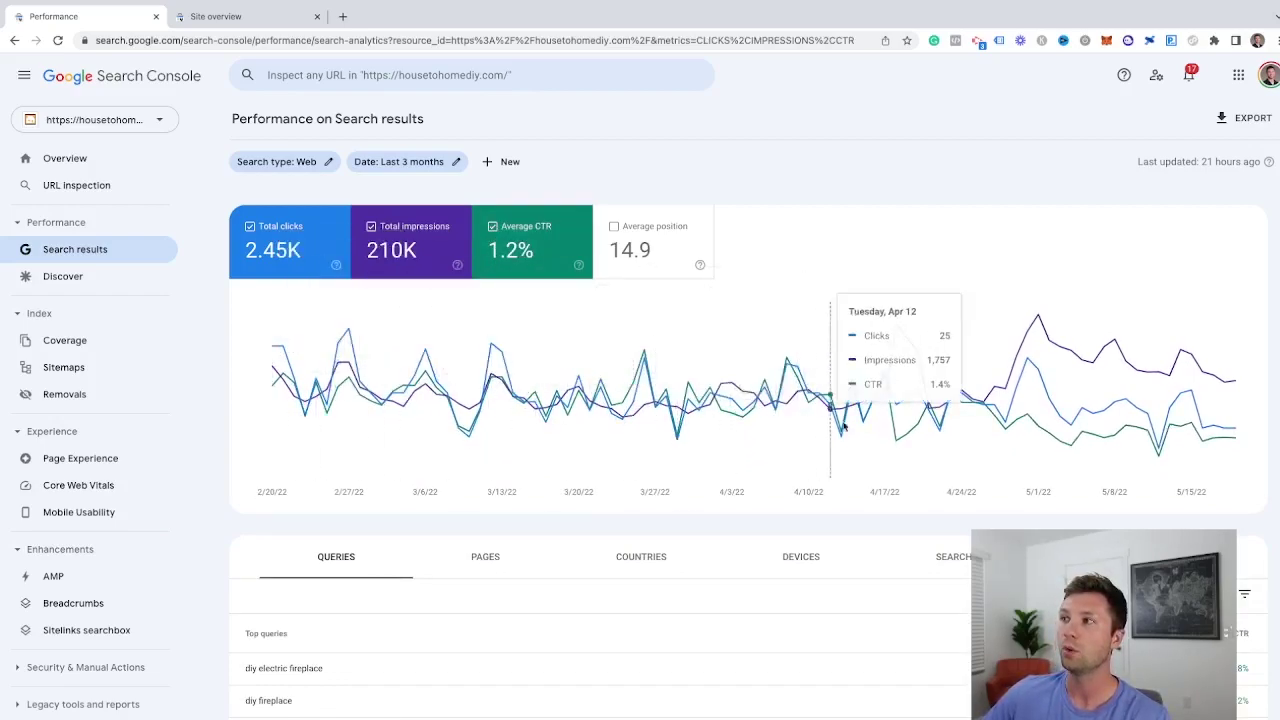
left_click(614, 227)
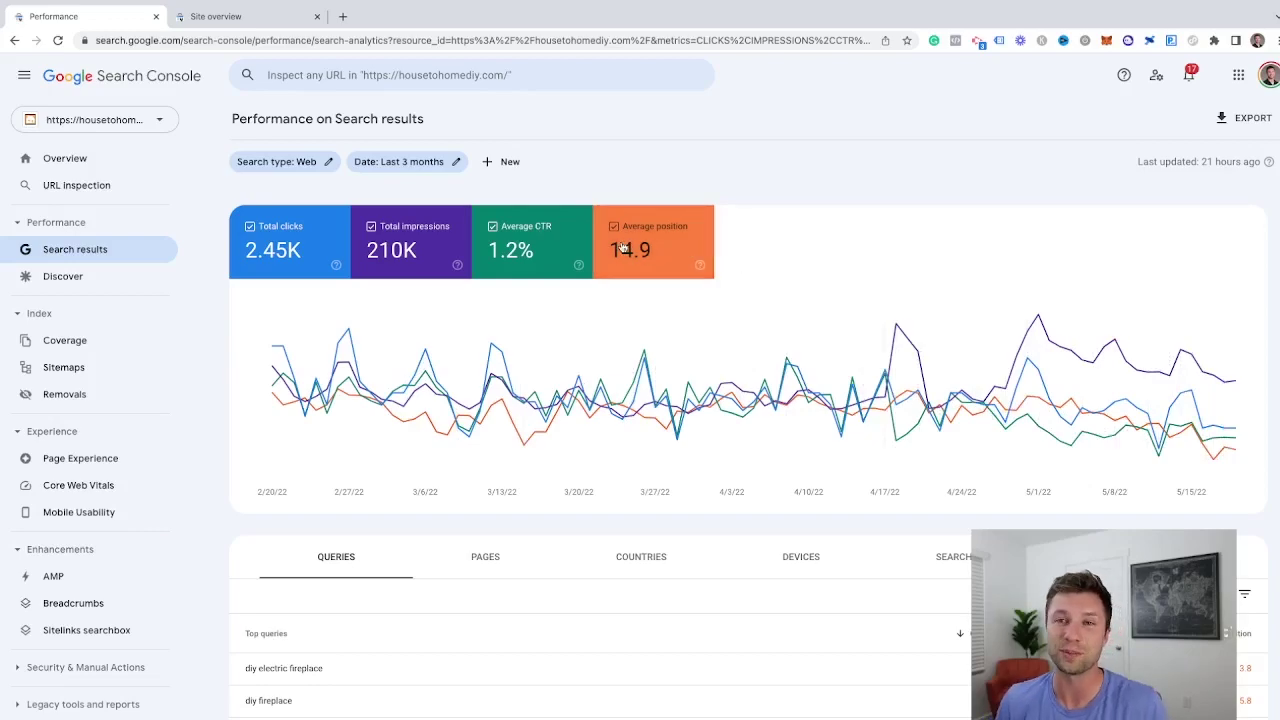
mouse_move(622, 247)
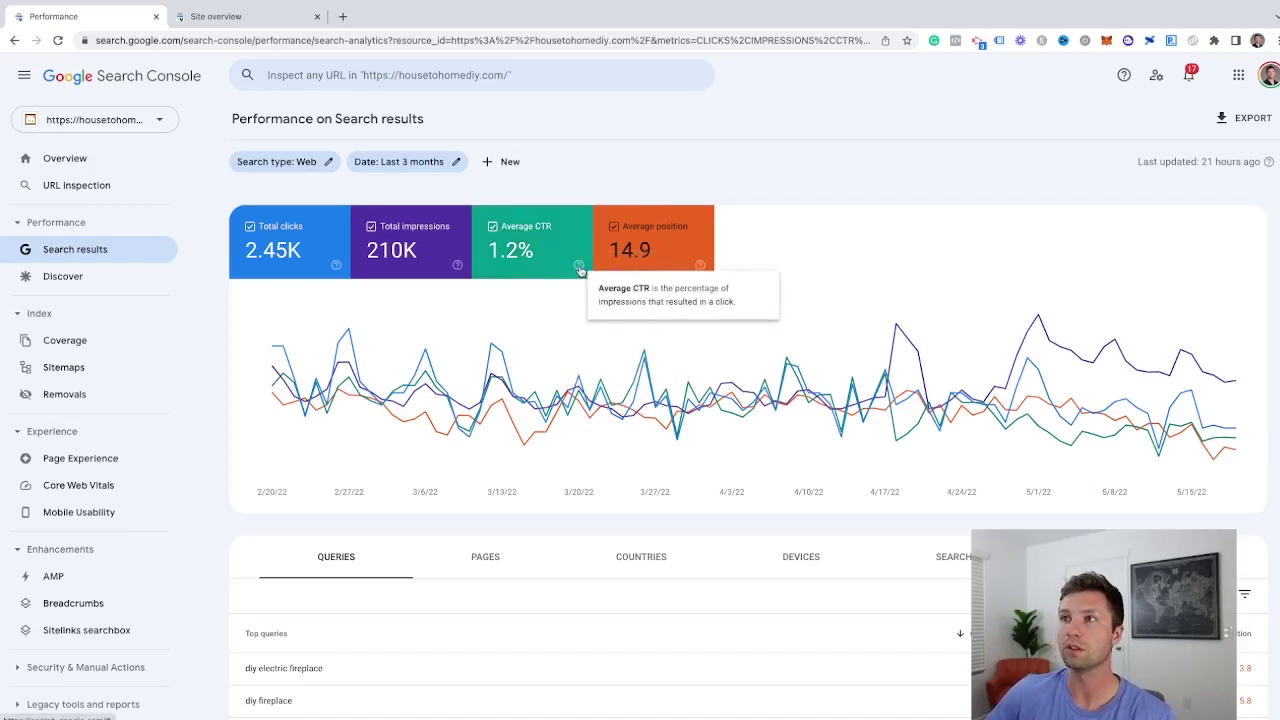
mouse_move(456, 267)
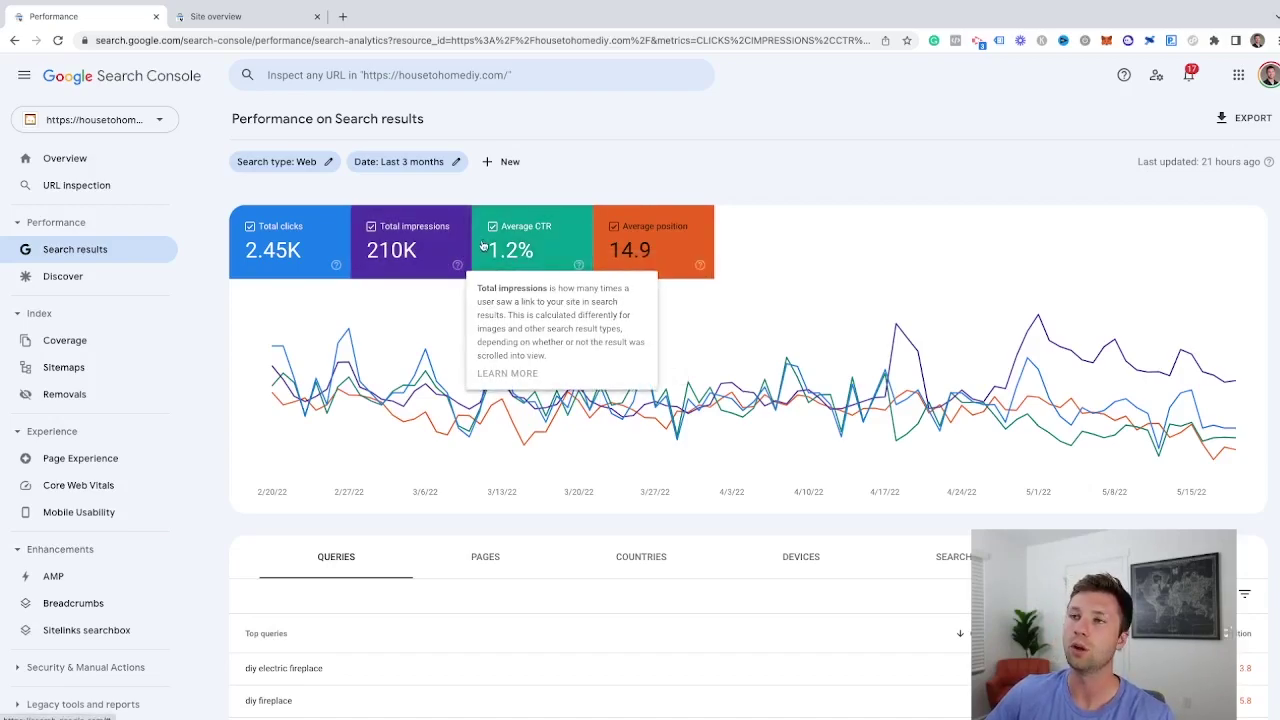
left_click(495, 228)
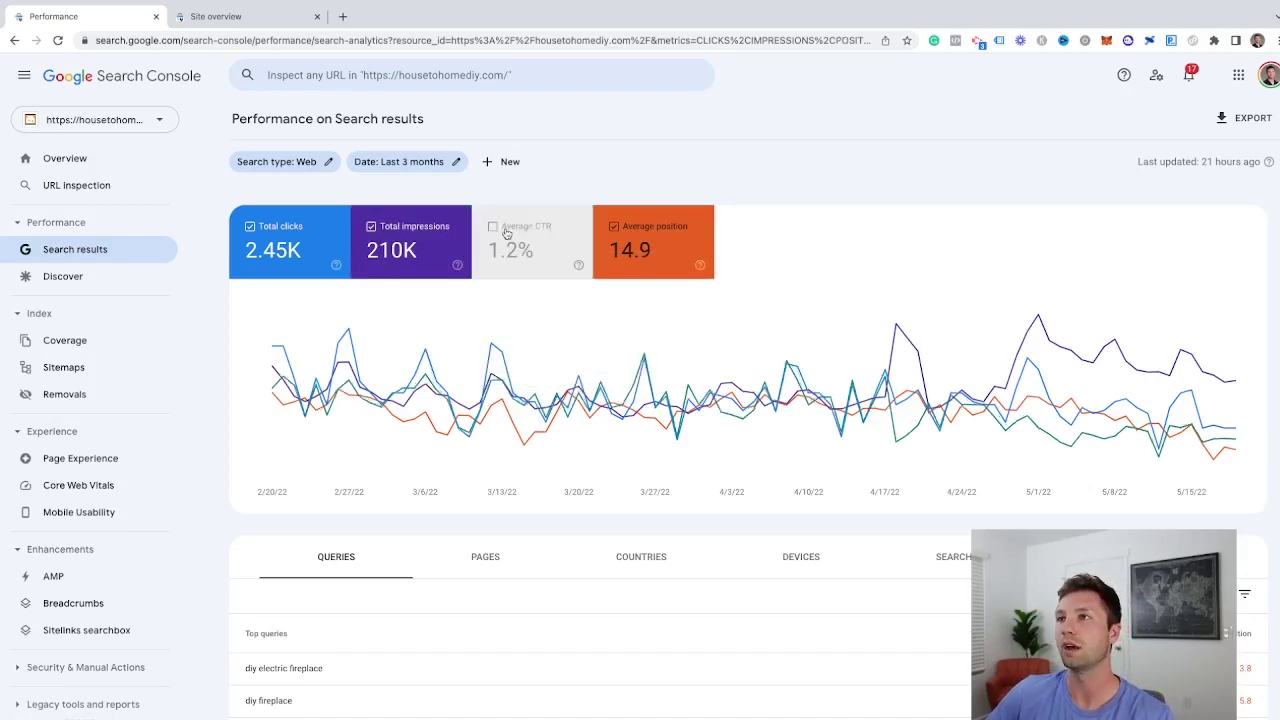
left_click(615, 228)
- Review the top search queries of the performance report with their clicks and impressions
scroll(633, 293, "down", 2)
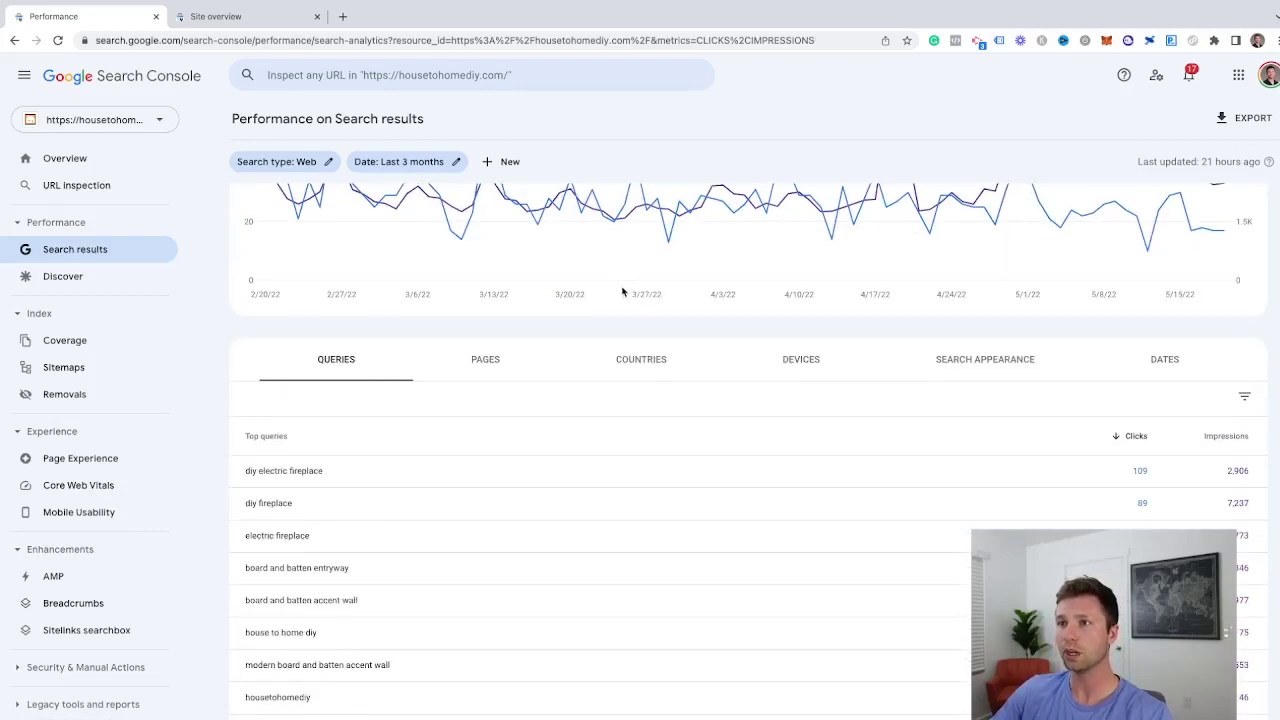
scroll(614, 286, "up", 2)
scroll(325, 512, "down", 1)
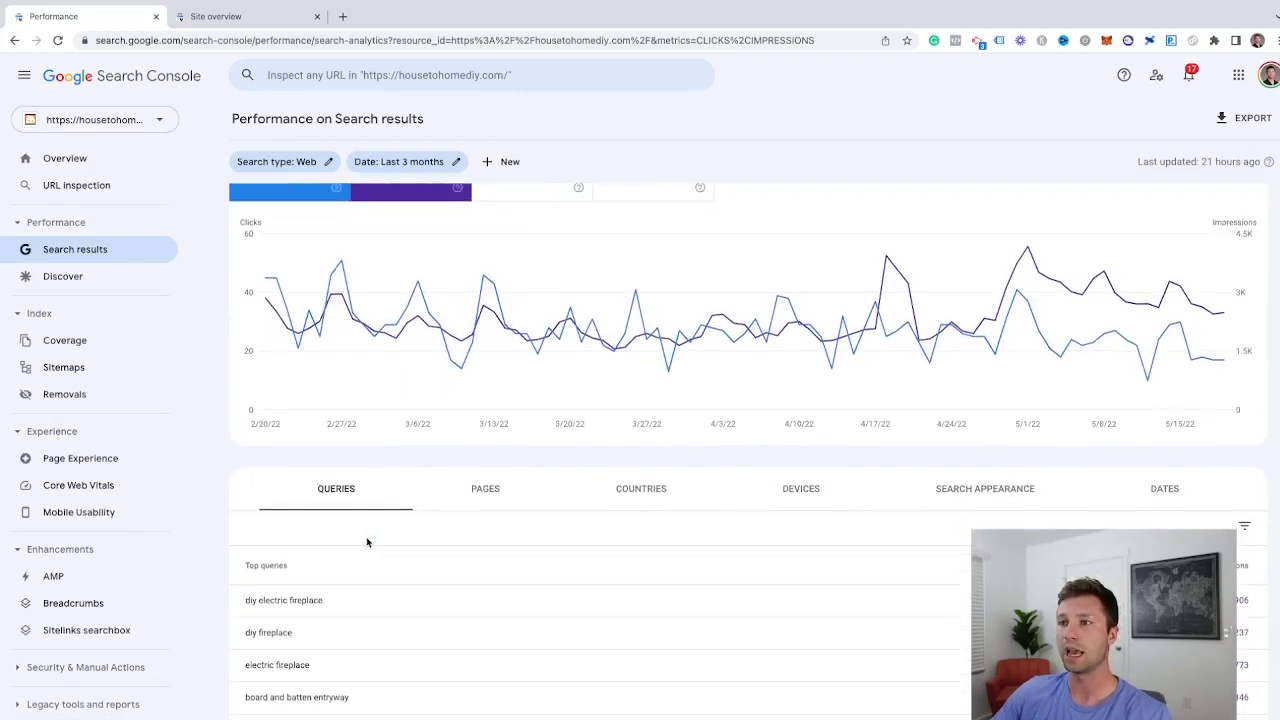
scroll(351, 487, "down", 1)
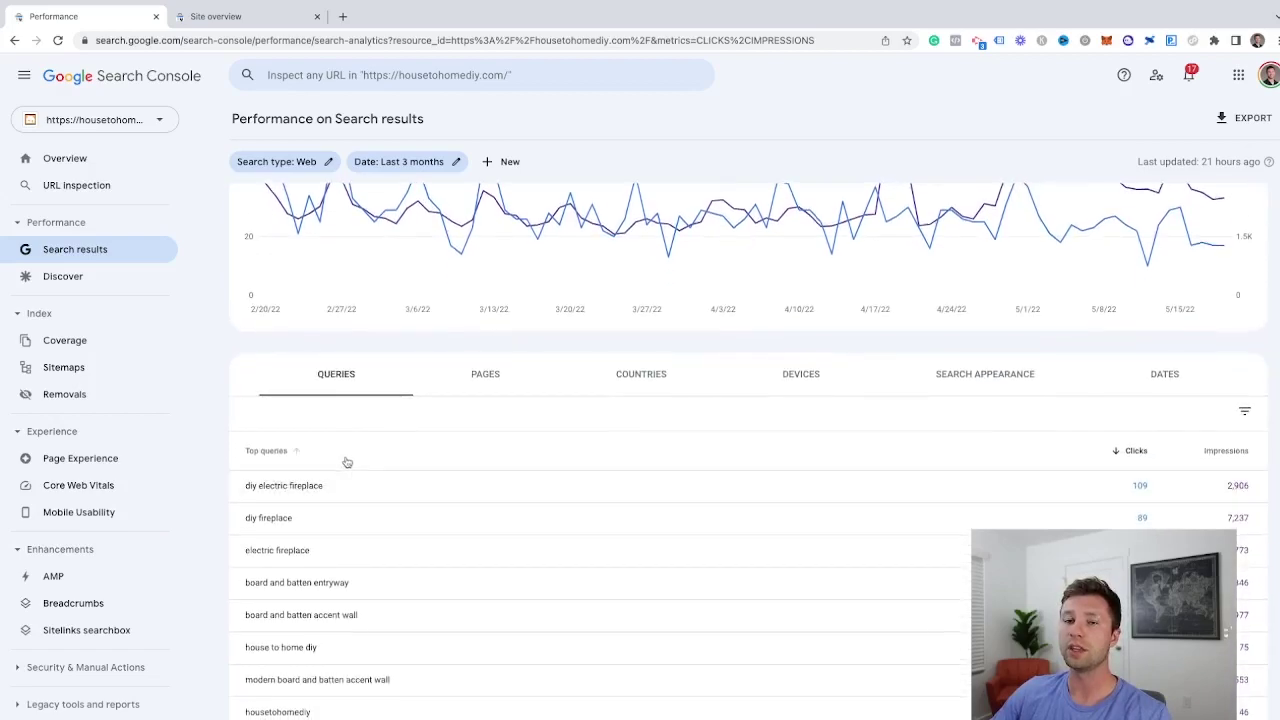
scroll(355, 465, "down", 1)
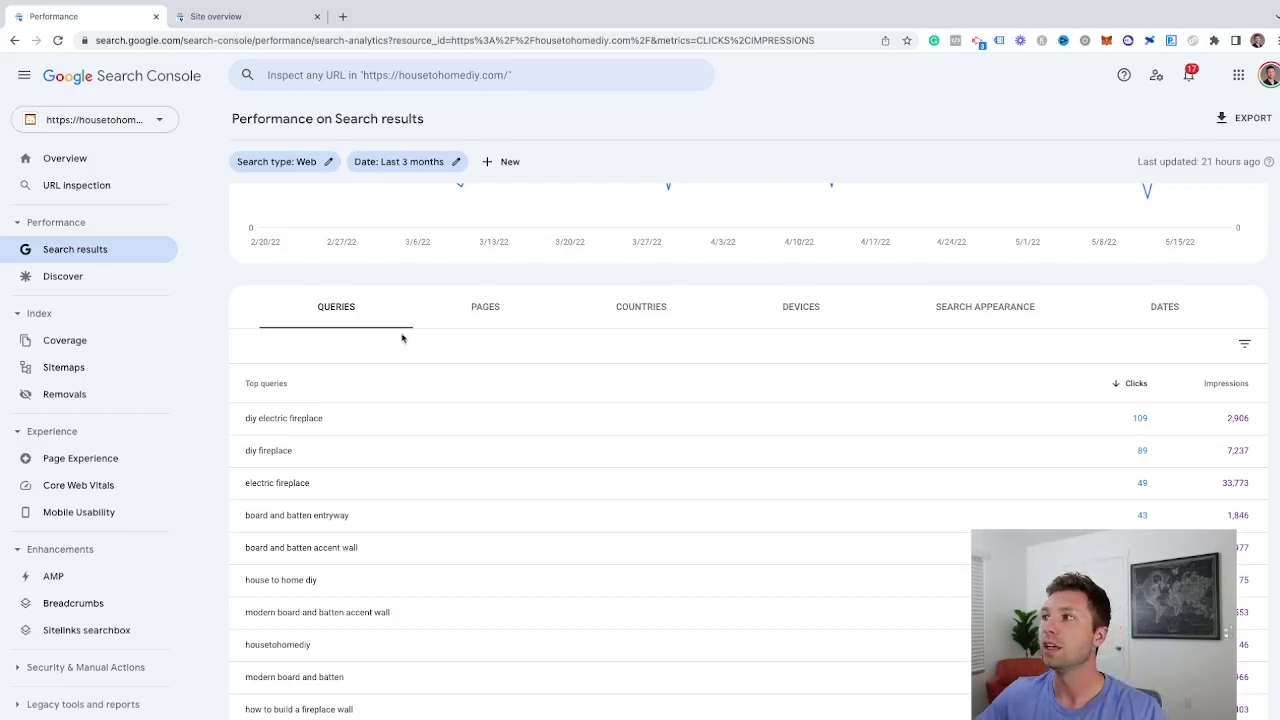
- Look through the top queries table and sort it by impressions in descending order
scroll(374, 364, "down", 1)
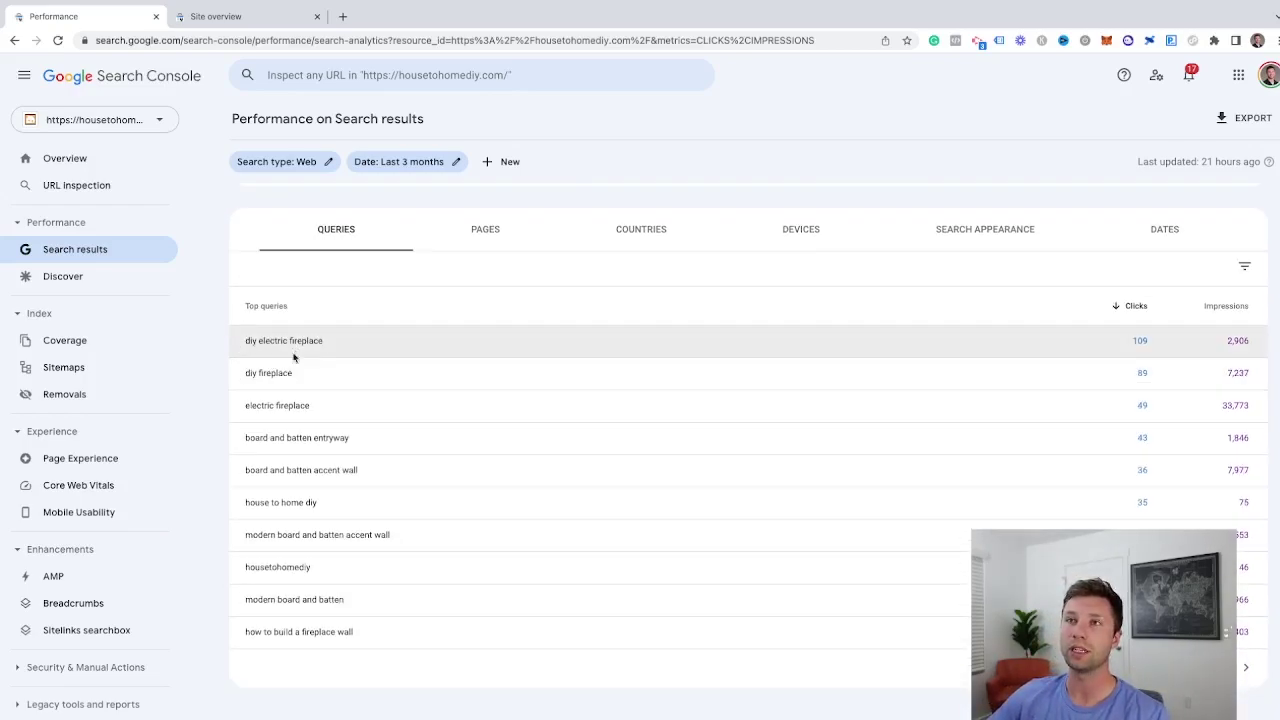
scroll(293, 357, "up", 4)
scroll(346, 540, "down", 3)
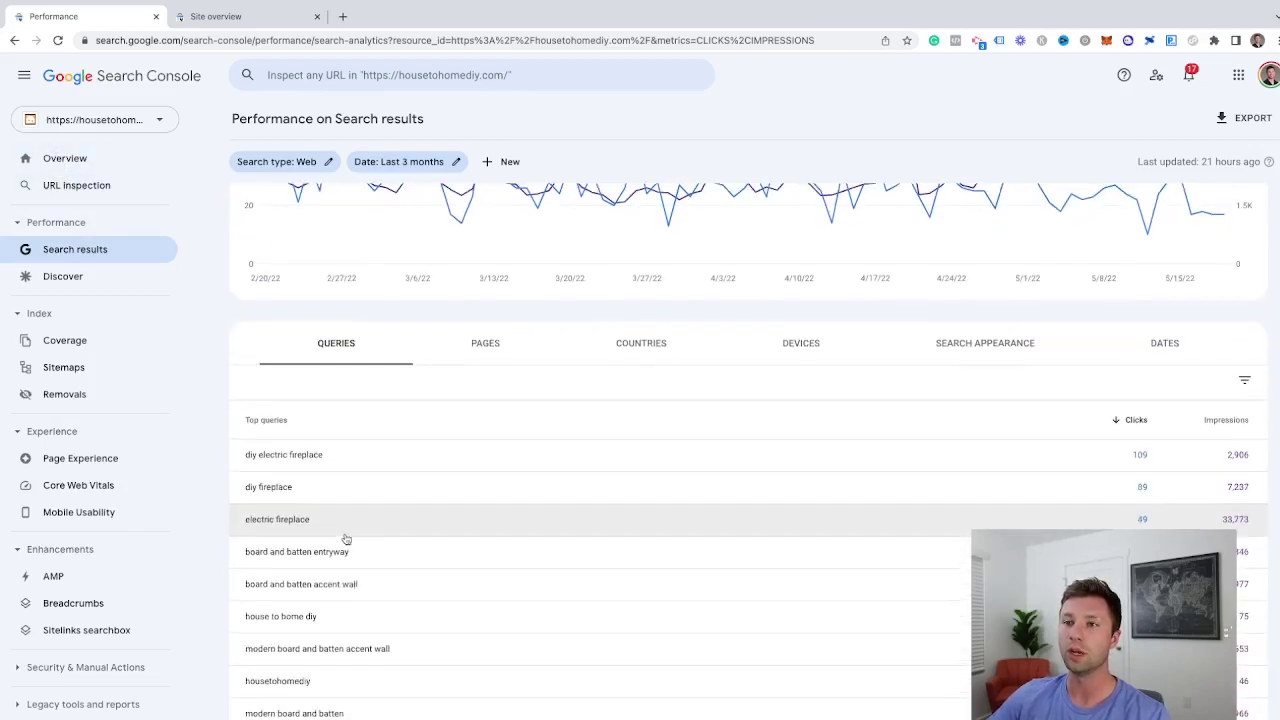
scroll(338, 470, "down", 1)
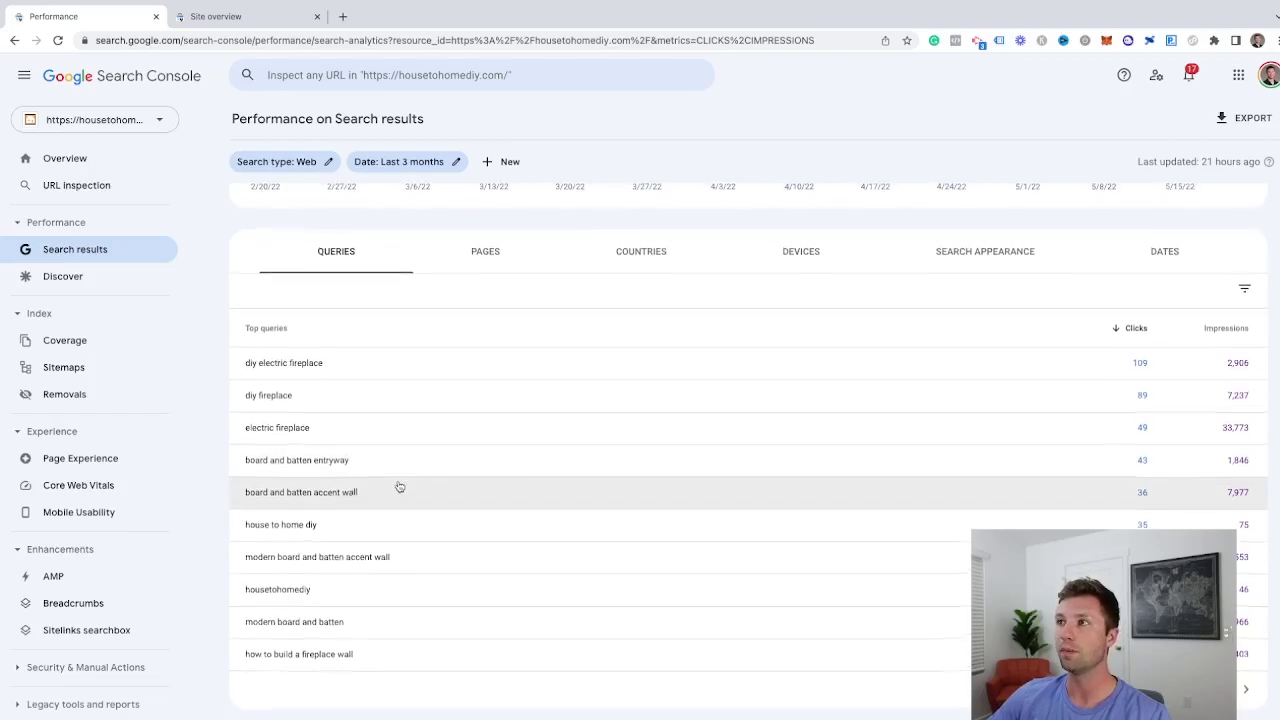
scroll(397, 420, "down", 1)
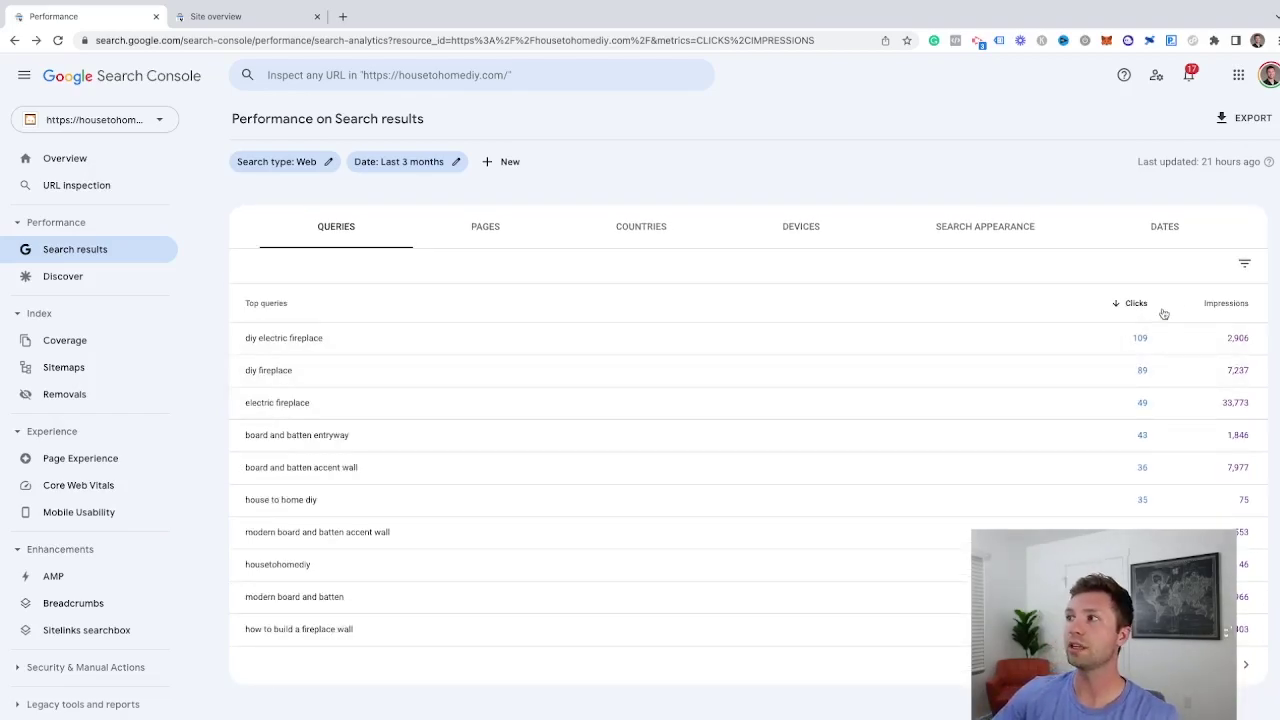
left_click(1219, 304)
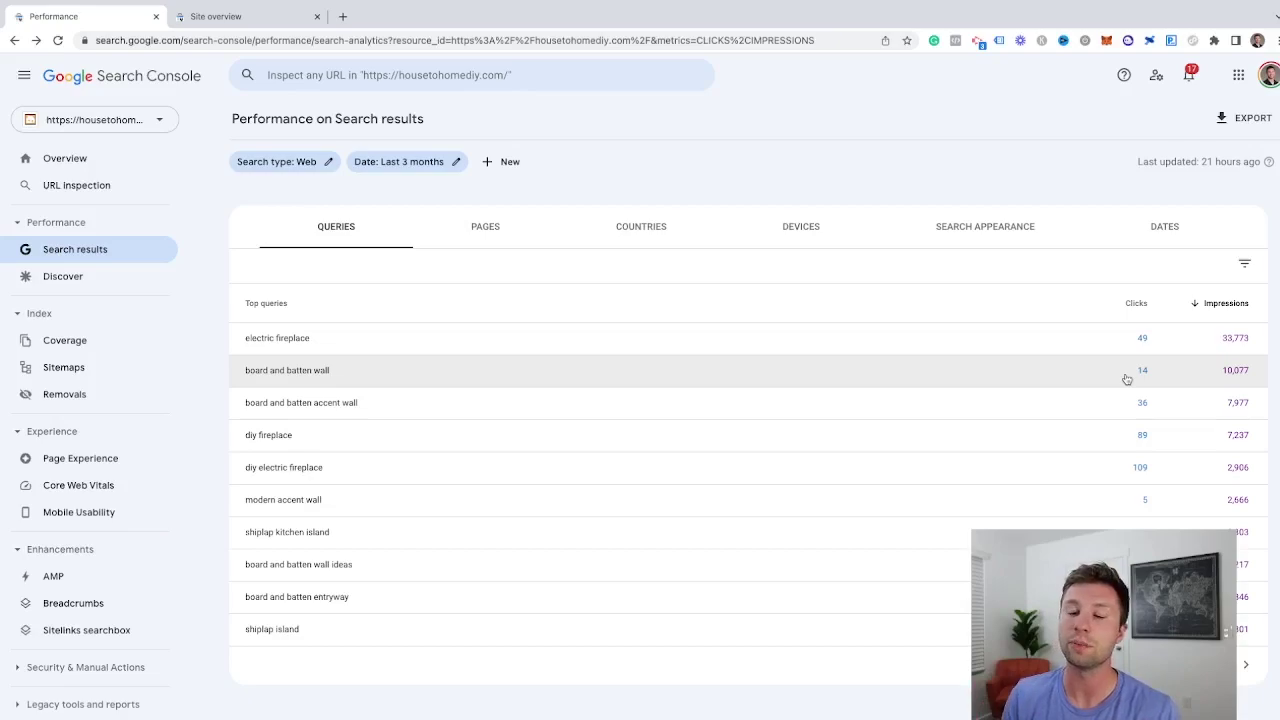
- Filter the performance report to the query "board and batten wall" and view the pages that appear for it
scroll(308, 421, "up", 1)
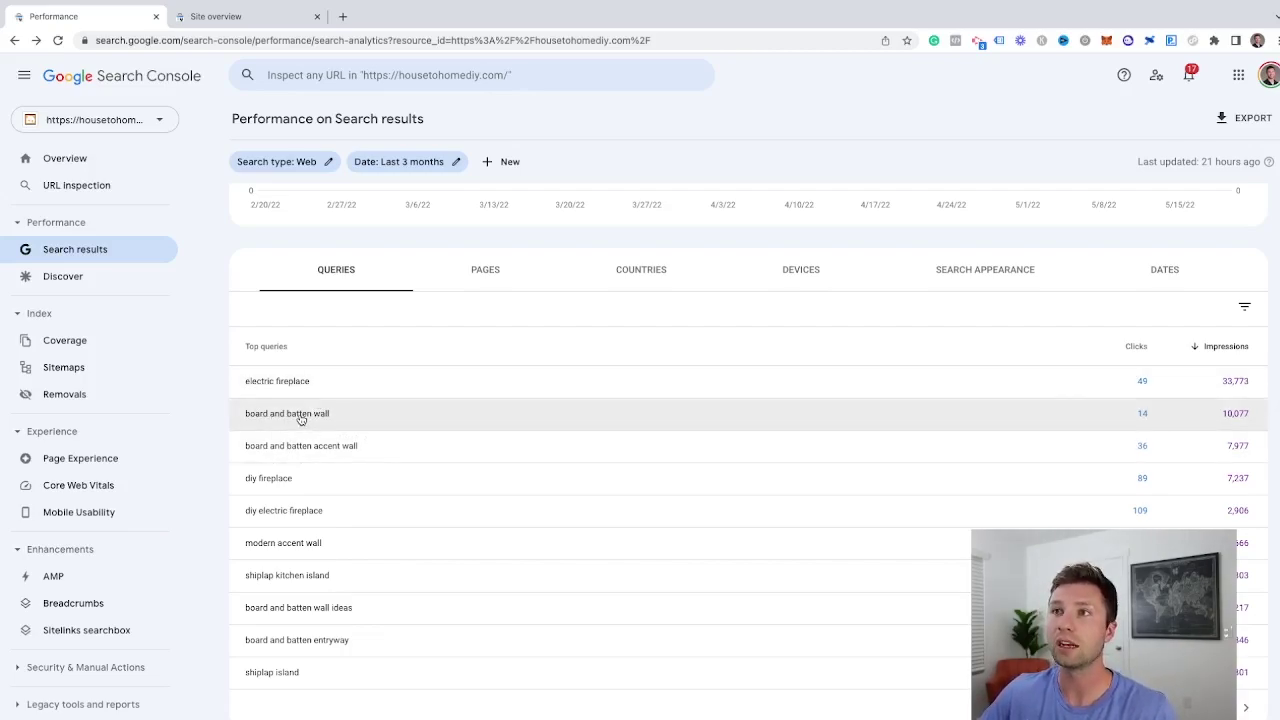
left_click(301, 419)
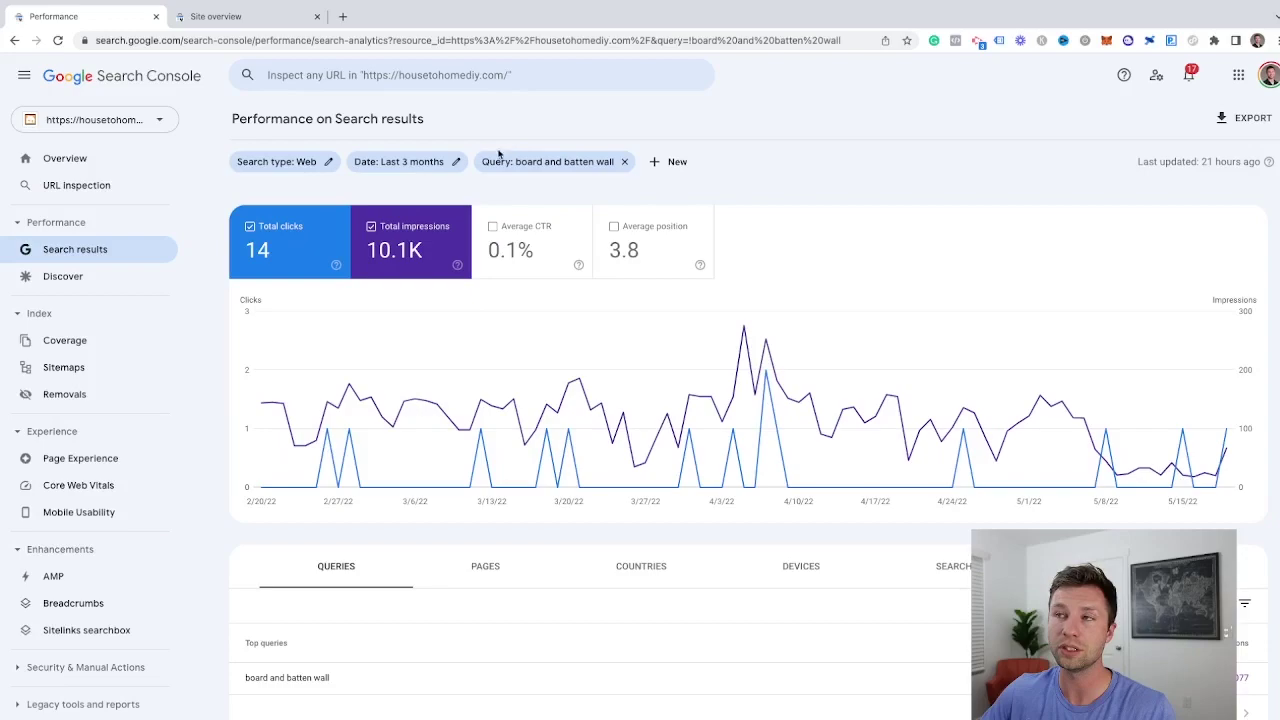
scroll(390, 557, "down", 1)
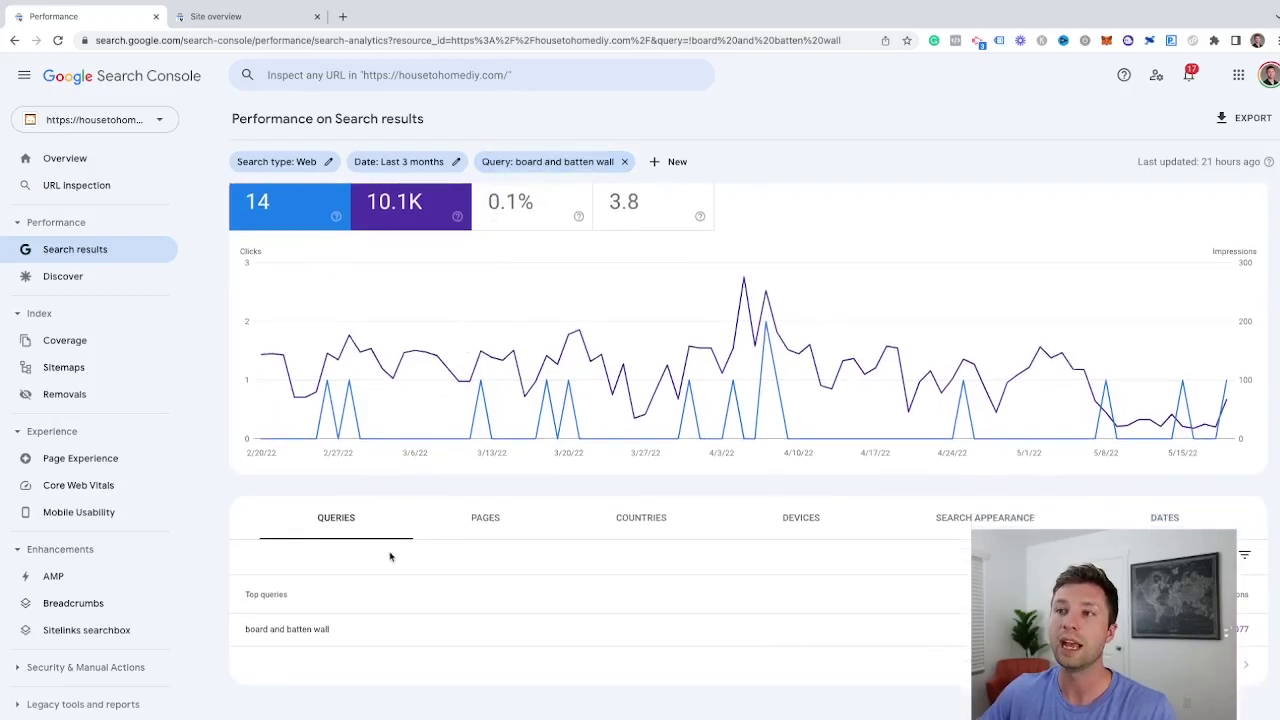
left_click(485, 520)
scroll(237, 544, "down", 1)
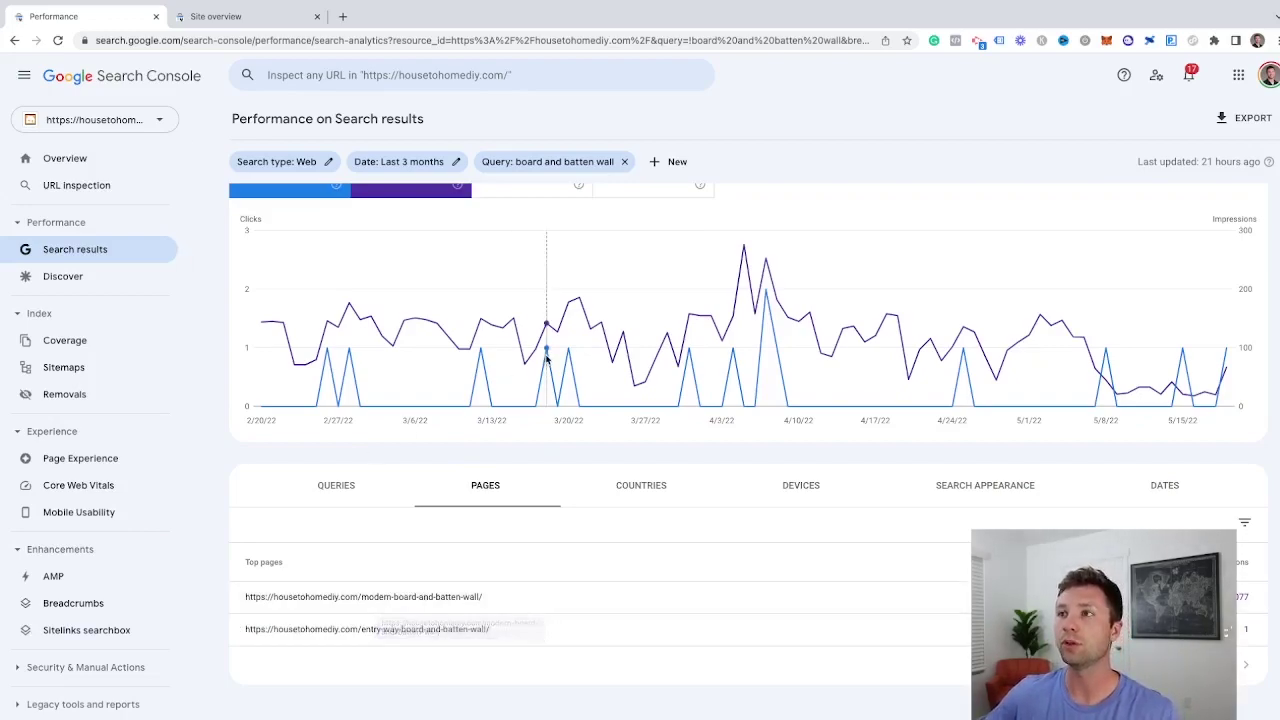
- Review the "board and batten wall" query's breakdowns by country, device, search appearance and date
left_click(656, 492)
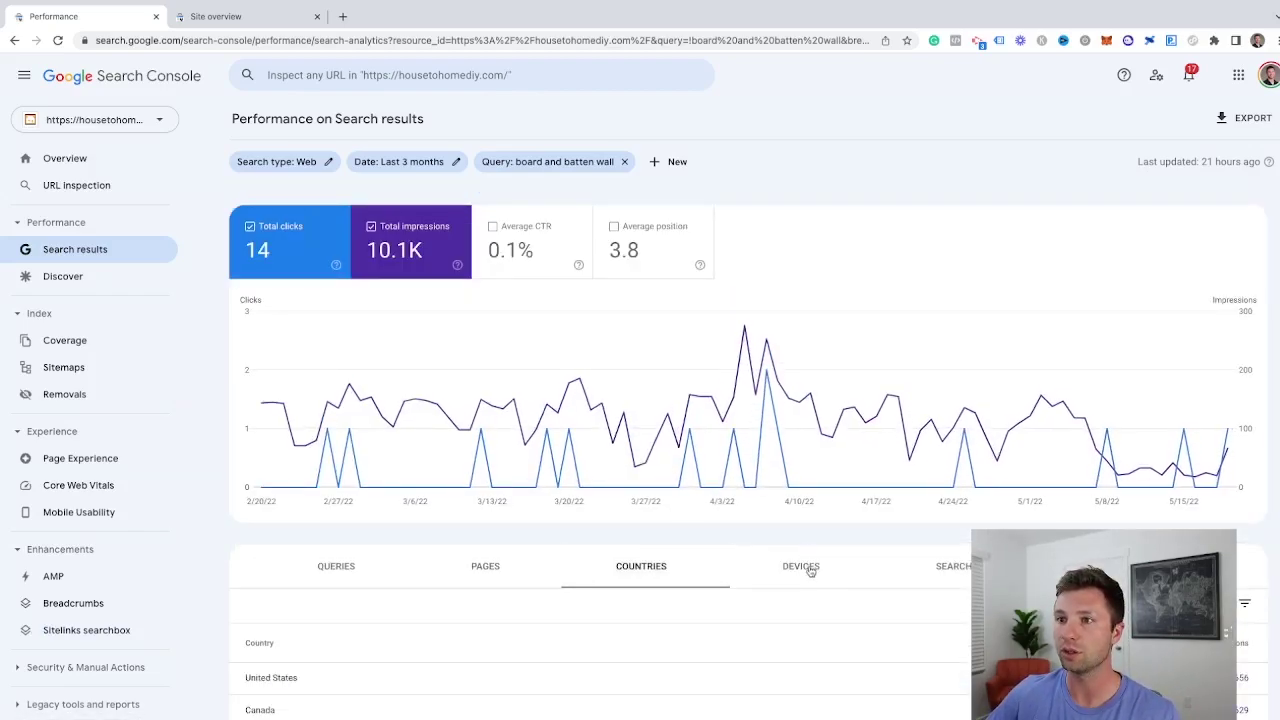
left_click(808, 569)
scroll(611, 571, "down", 2)
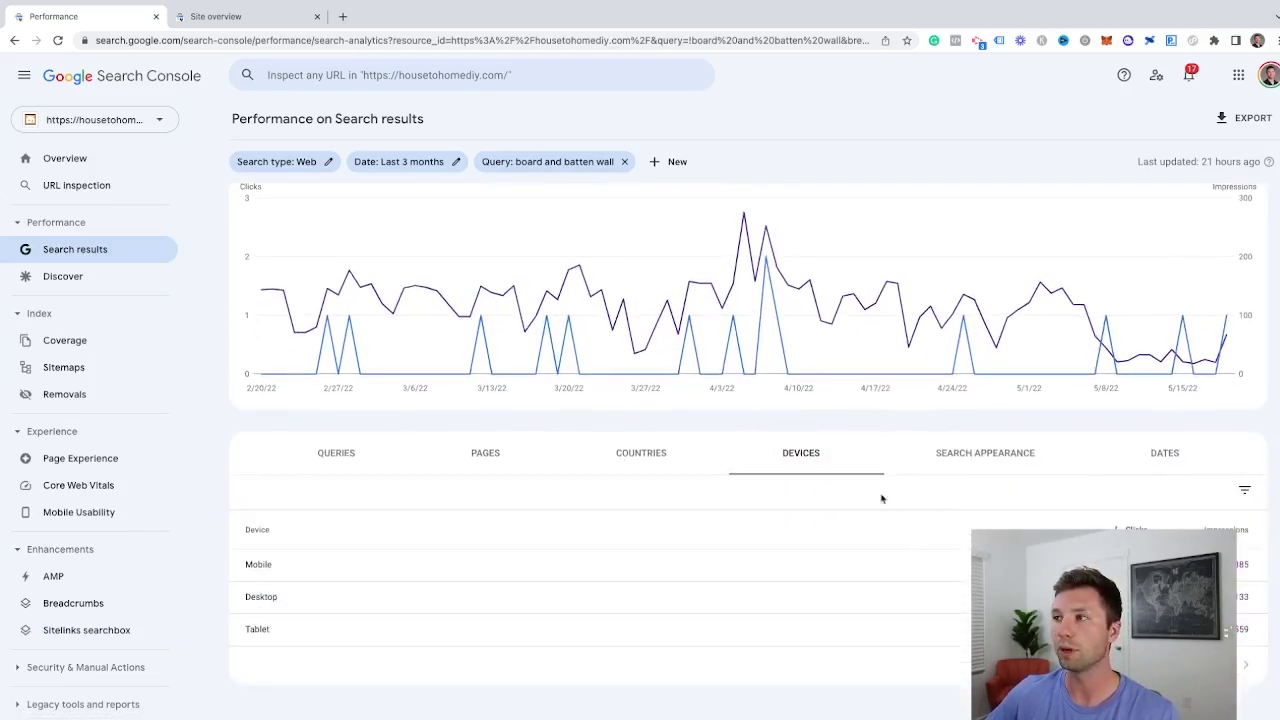
left_click(971, 452)
scroll(650, 597, "down", 1)
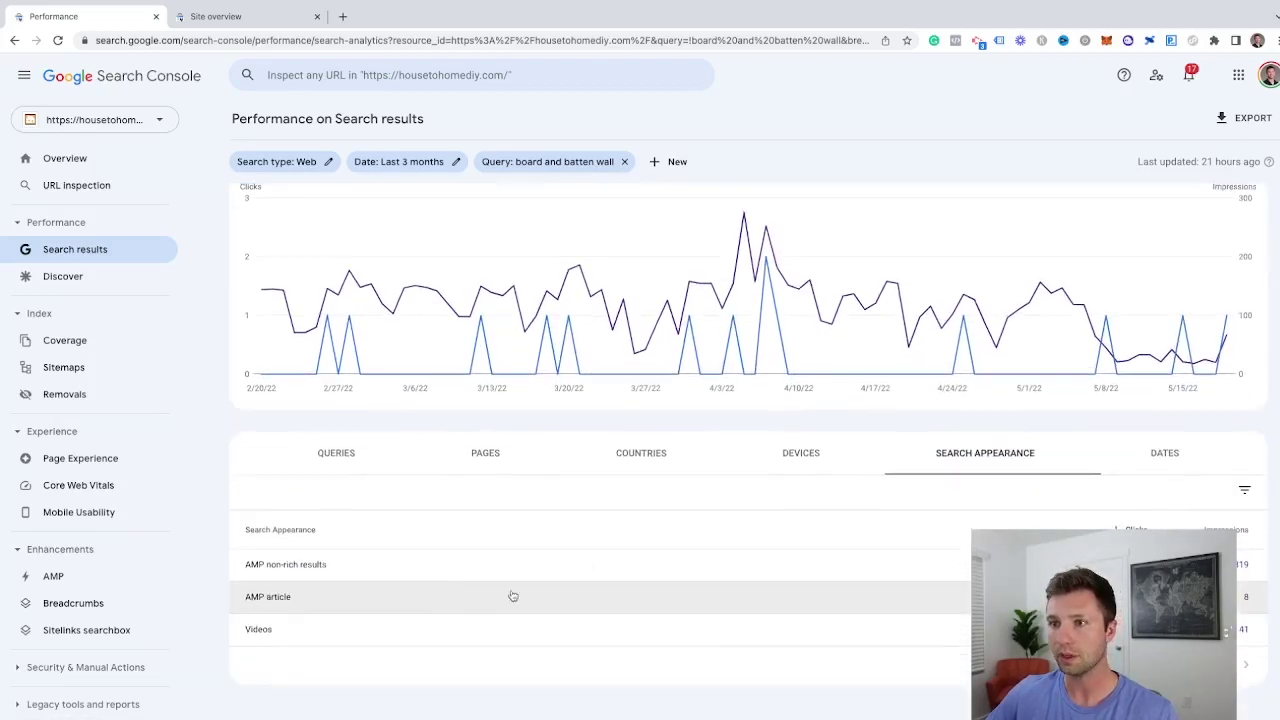
left_click(1166, 460)
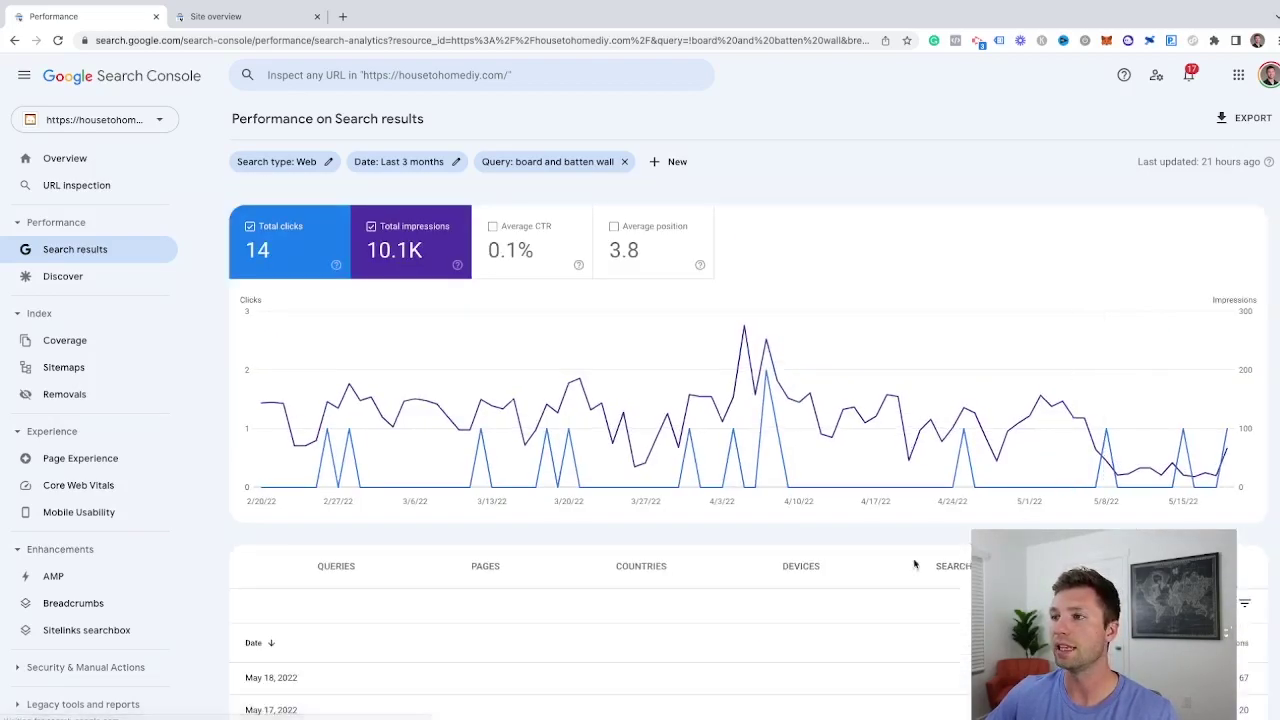
scroll(700, 575, "down", 2)
scroll(490, 530, "down", 1)
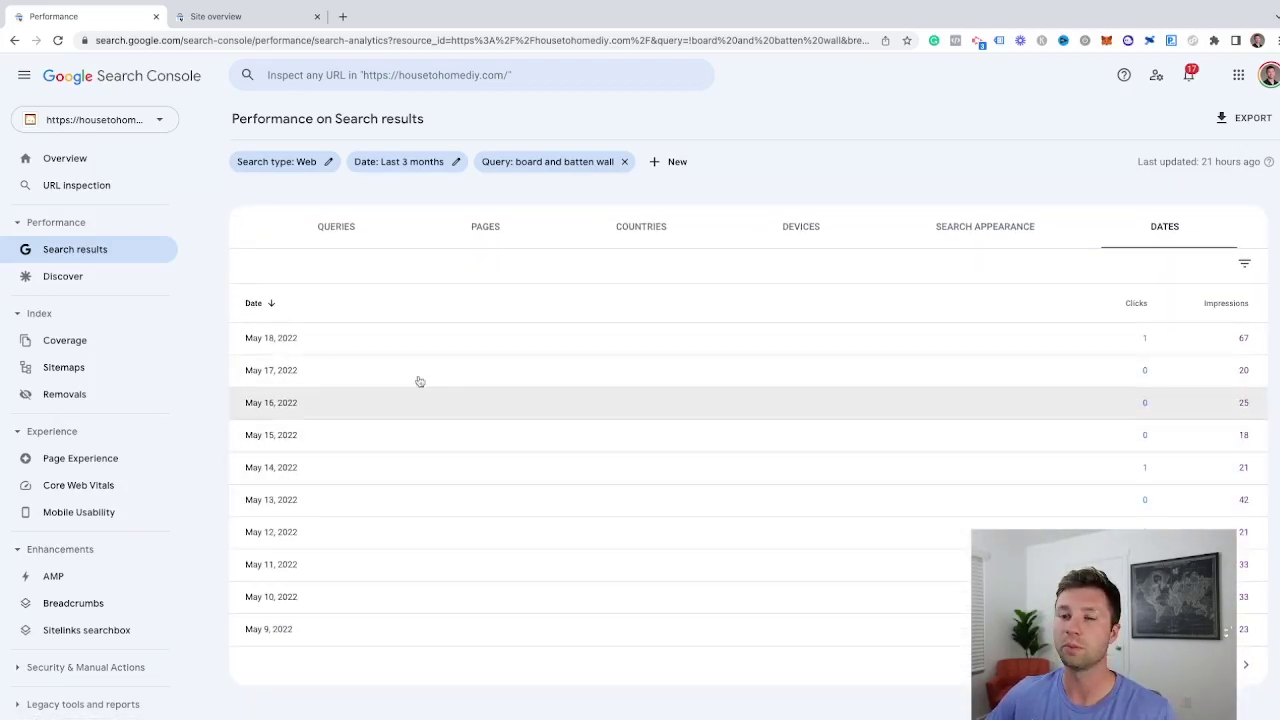
- Remove the "board and batten wall" query filter and review the site's top pages by clicks and impressions
scroll(420, 500, "up", 3)
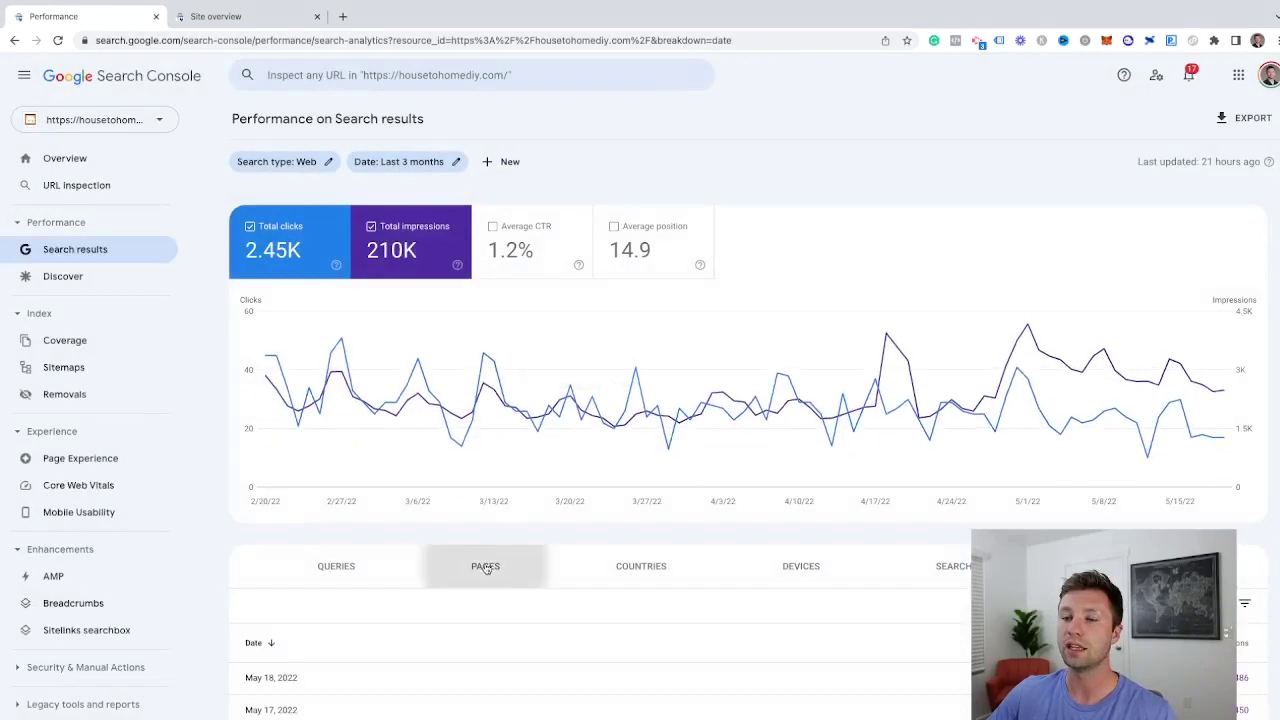
left_click(485, 566)
scroll(354, 465, "down", 3)
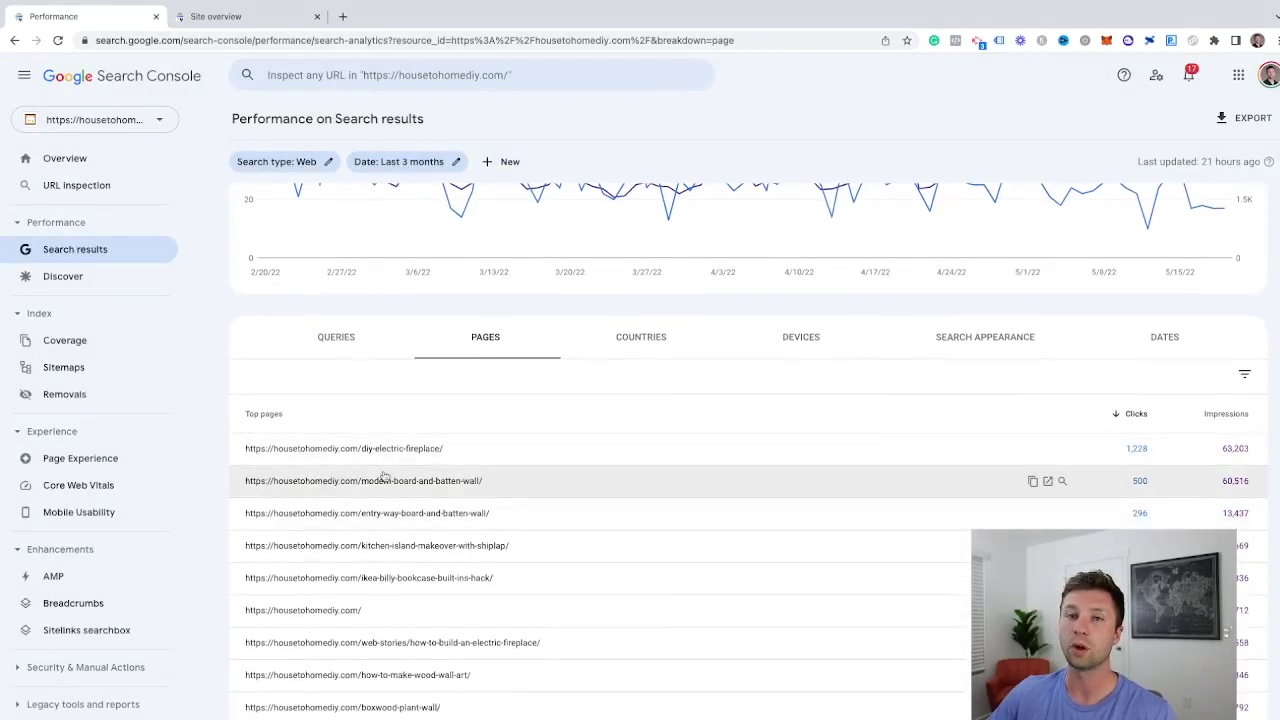
scroll(406, 293, "up", 3)
scroll(343, 463, "down", 3)
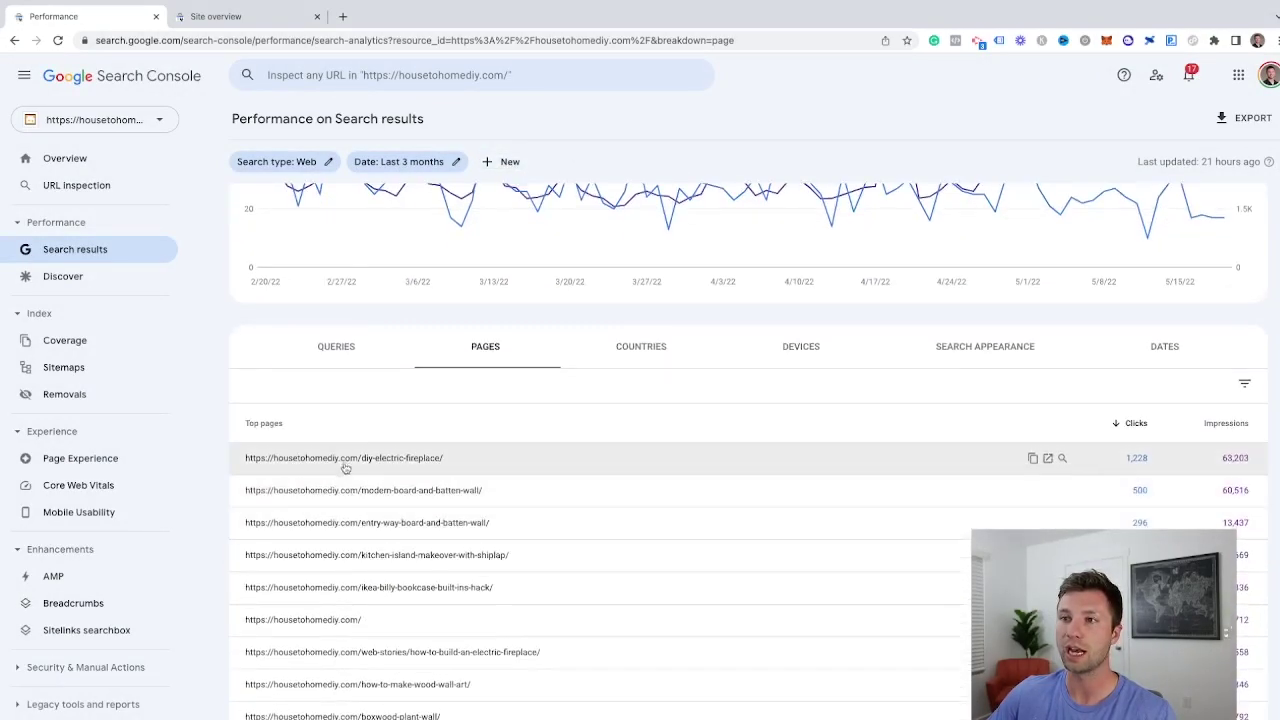
- View the site-wide country, device and search appearance breakdowns, and return to the queries breakdown
left_click(670, 345)
scroll(668, 350, "up", 3)
left_click(760, 566)
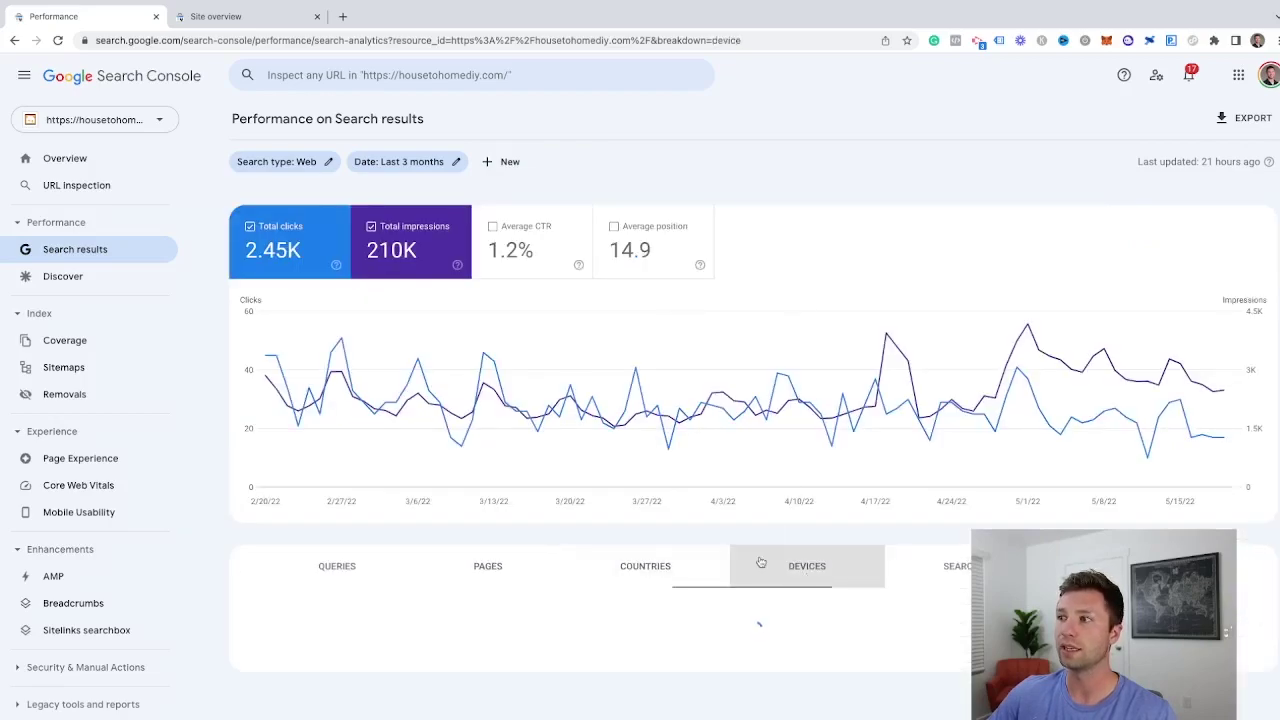
left_click(927, 566)
scroll(637, 503, "down", 2)
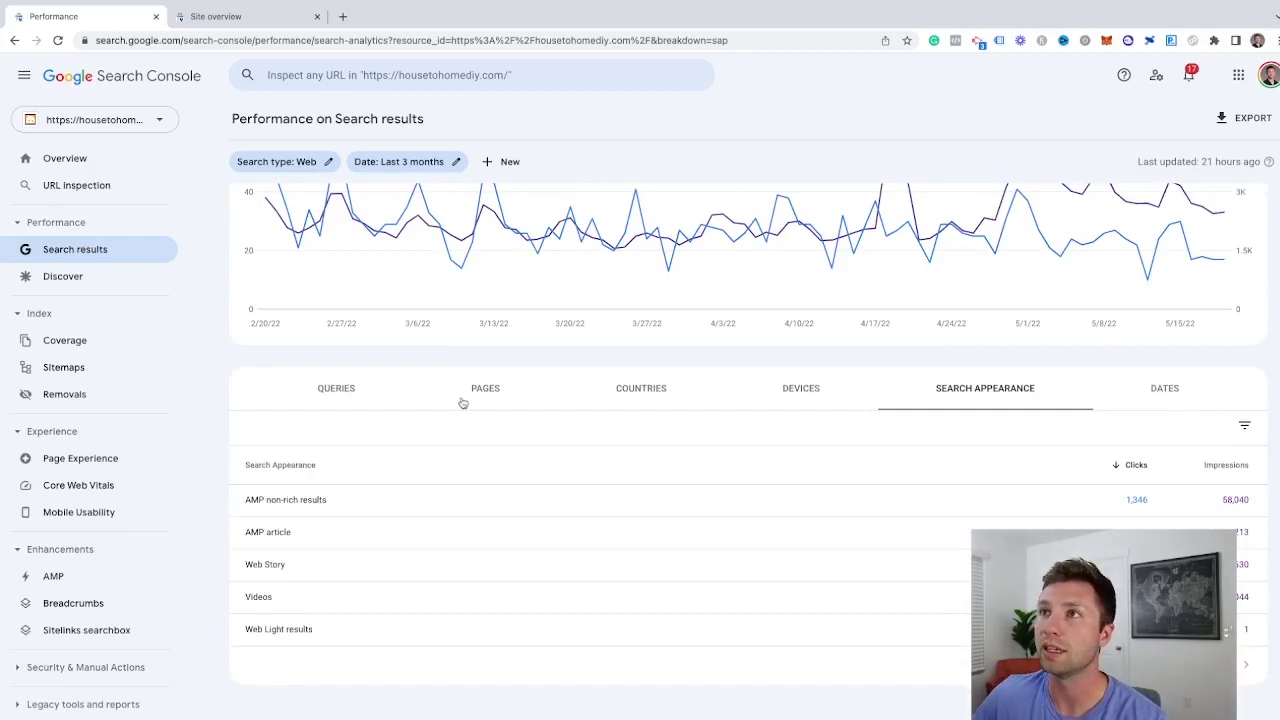
left_click(336, 388)
scroll(420, 395, "up", 2)
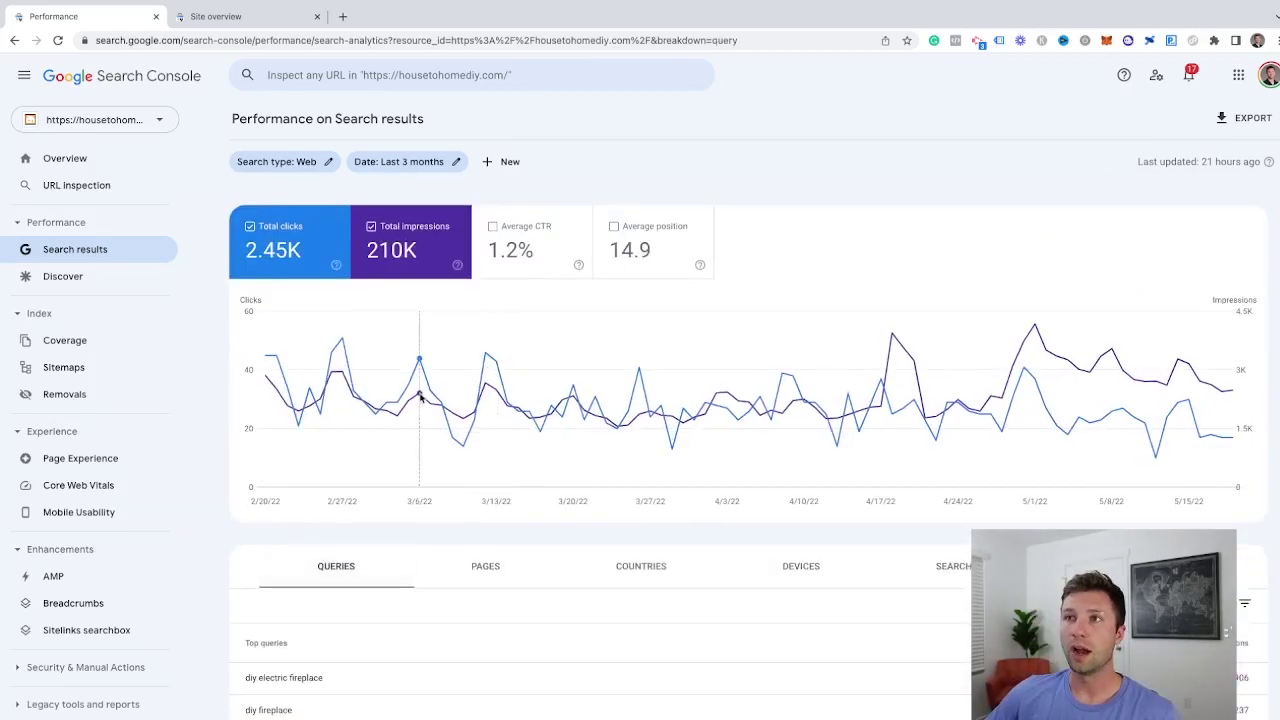
- Compare the last 3 months to the previous period in the performance report and examine the comparison chart
left_click(403, 162)
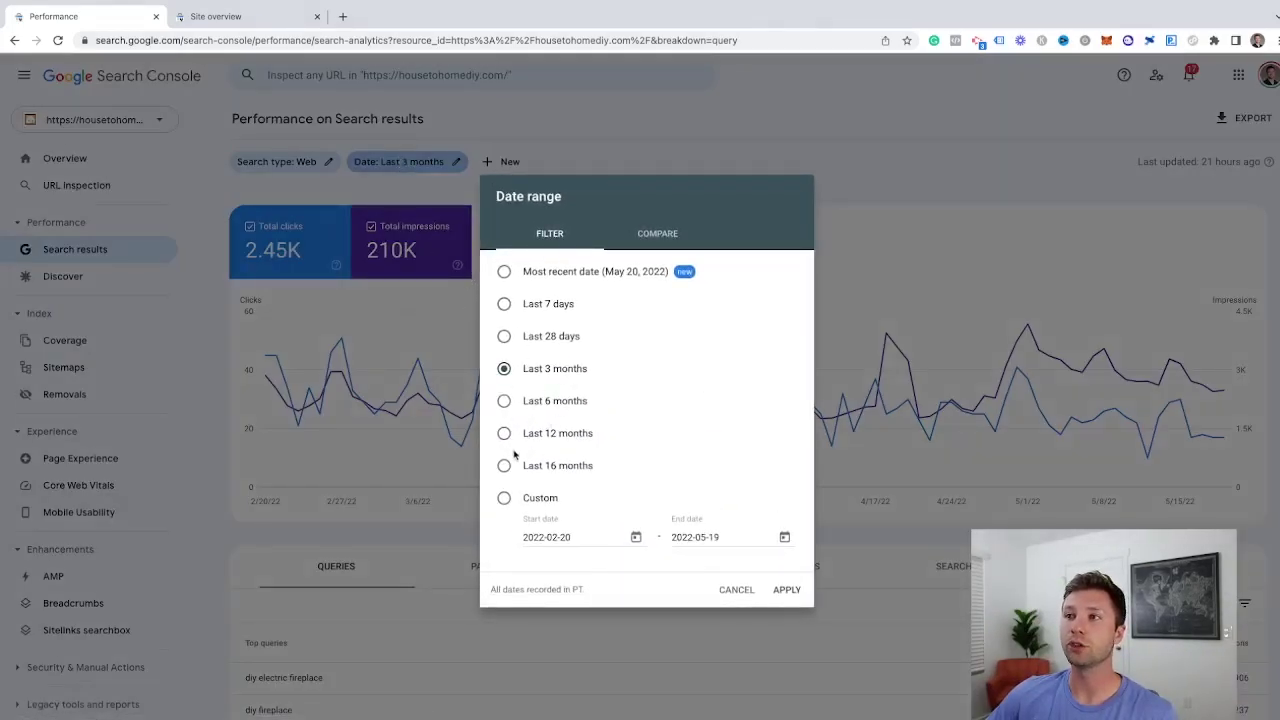
left_click(650, 238)
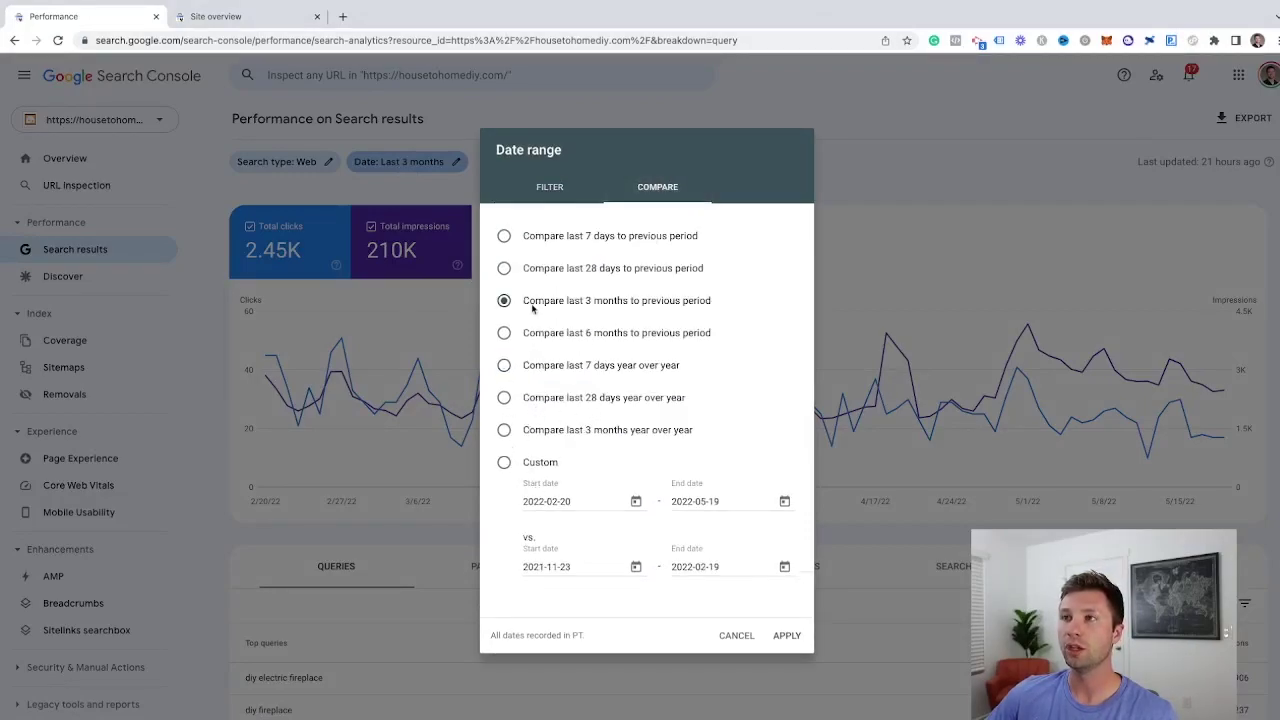
left_click(780, 635)
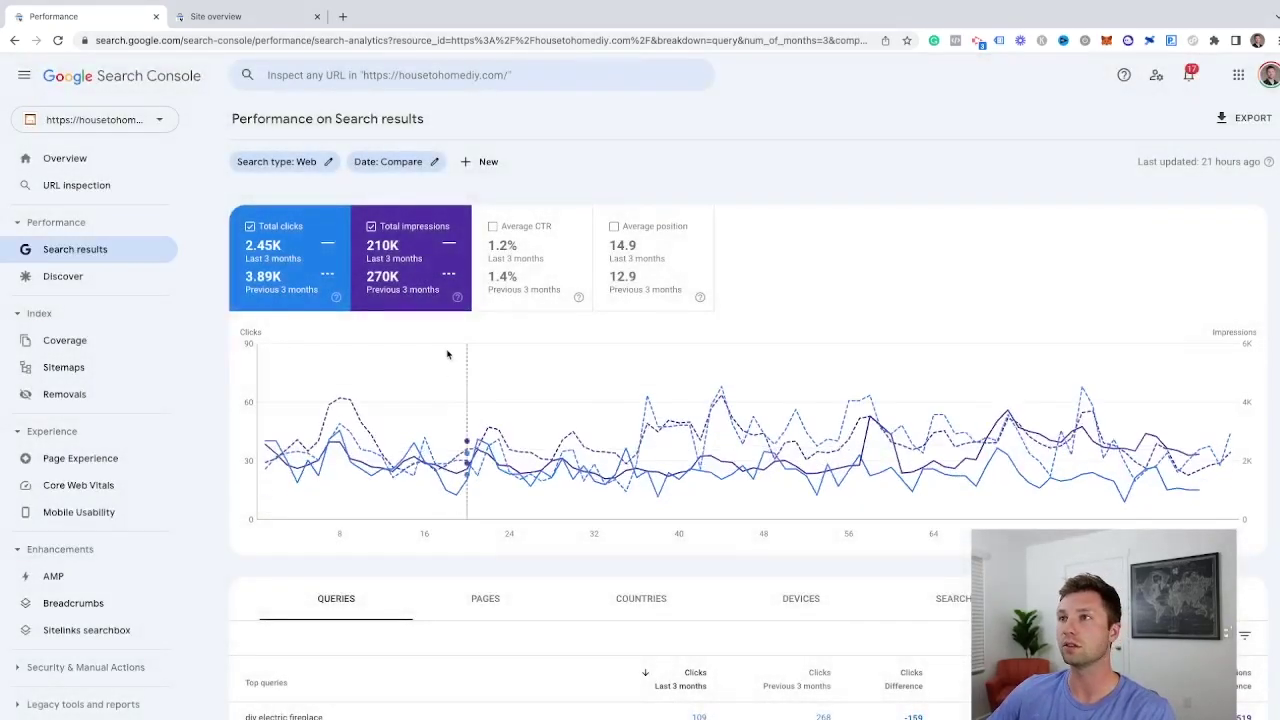
scroll(425, 360, "down", 1)
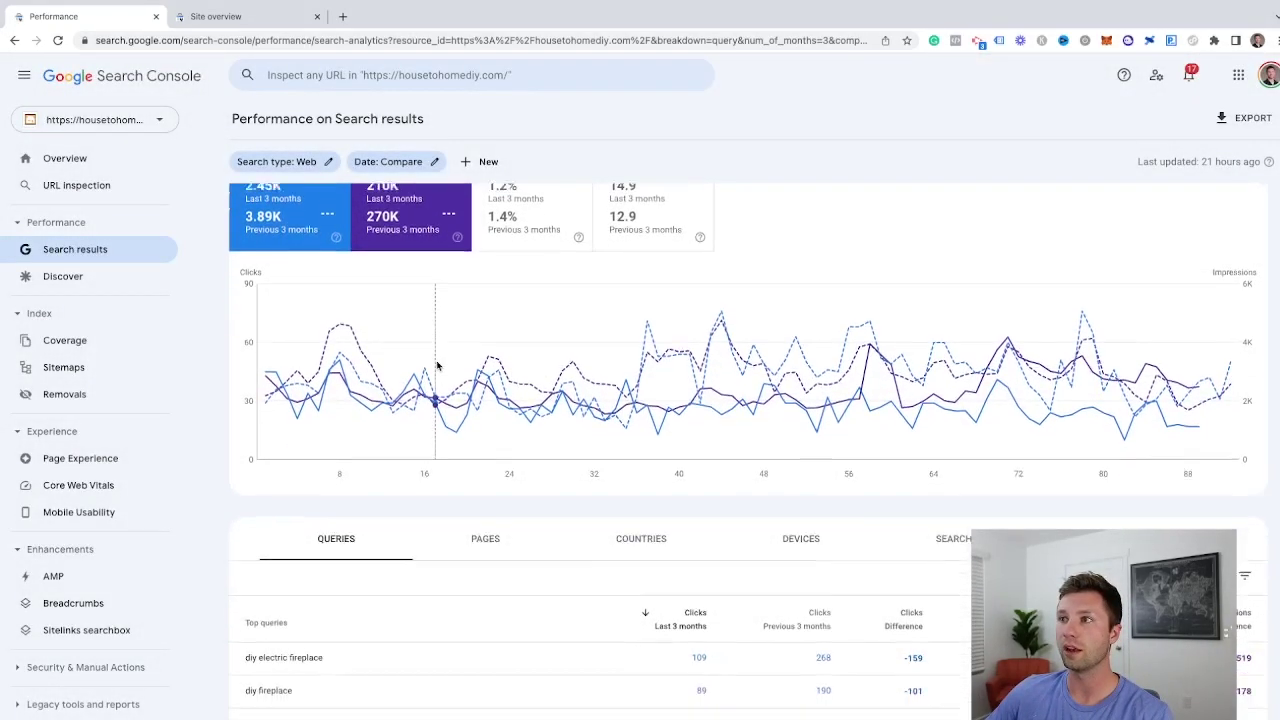
scroll(420, 378, "up", 1)
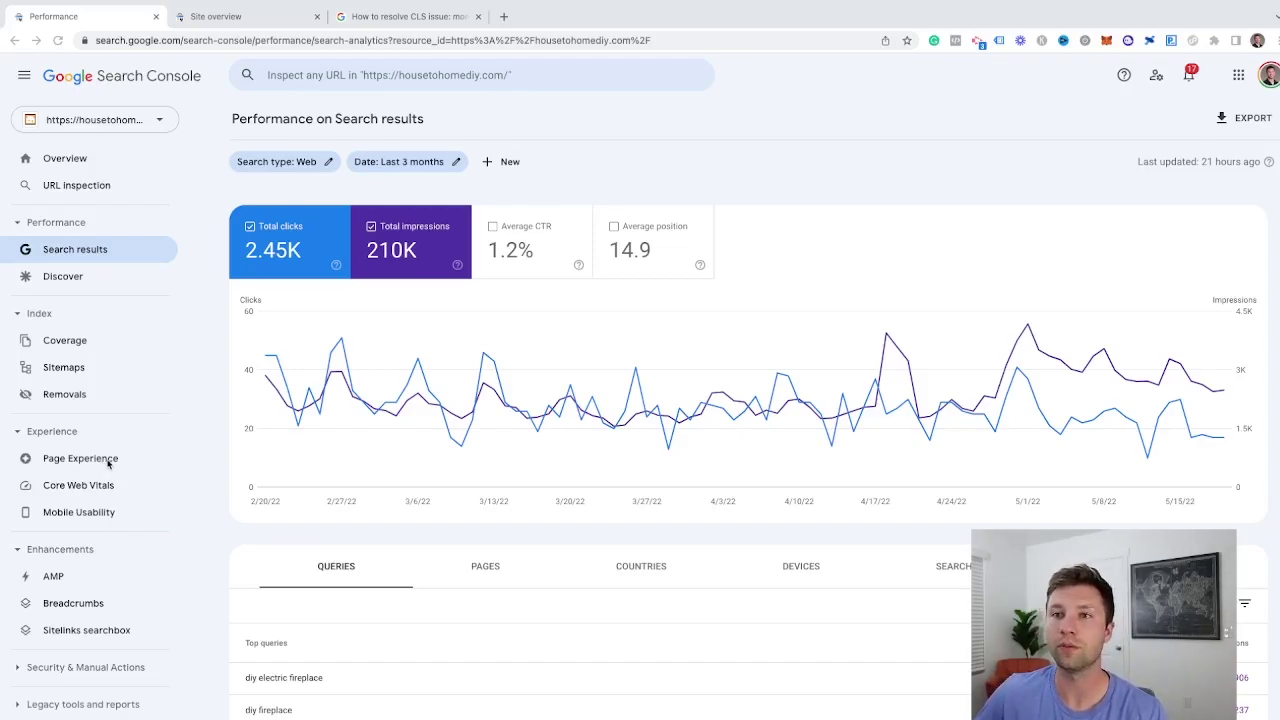
- Open the Page Experience report and review its mobile and desktop charts and page experience signals
left_click(108, 459)
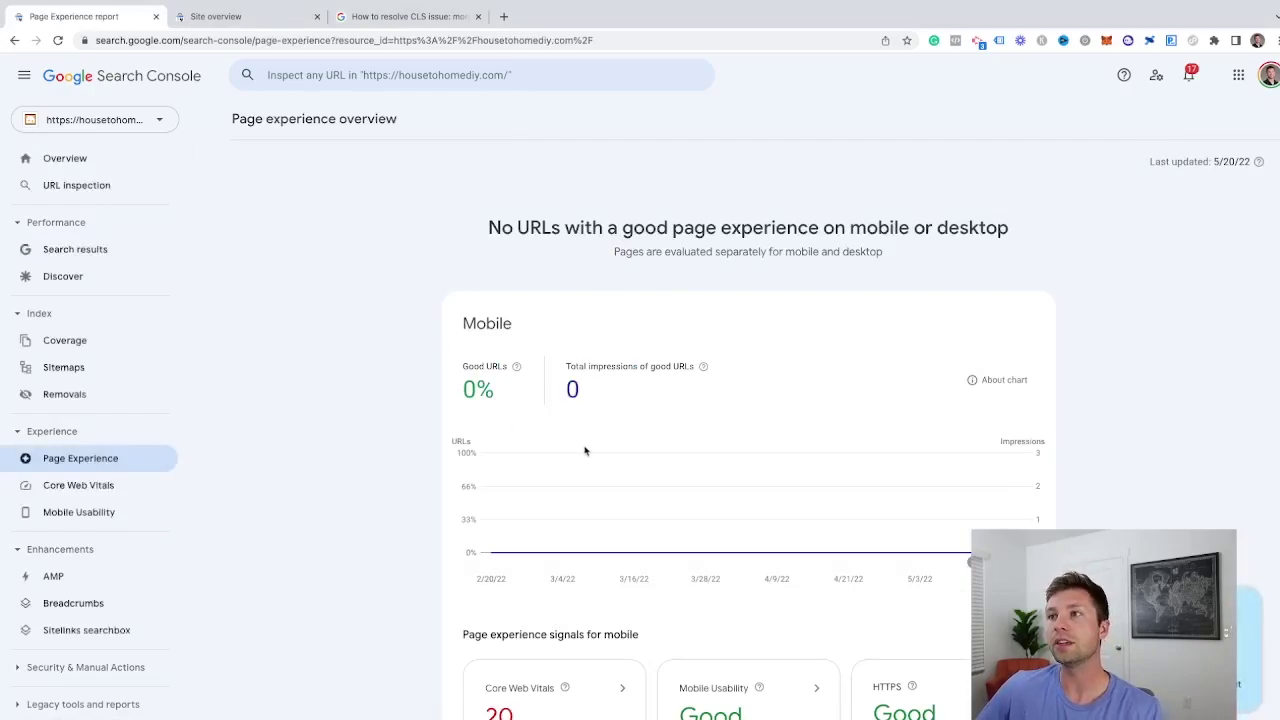
scroll(585, 450, "down", 2)
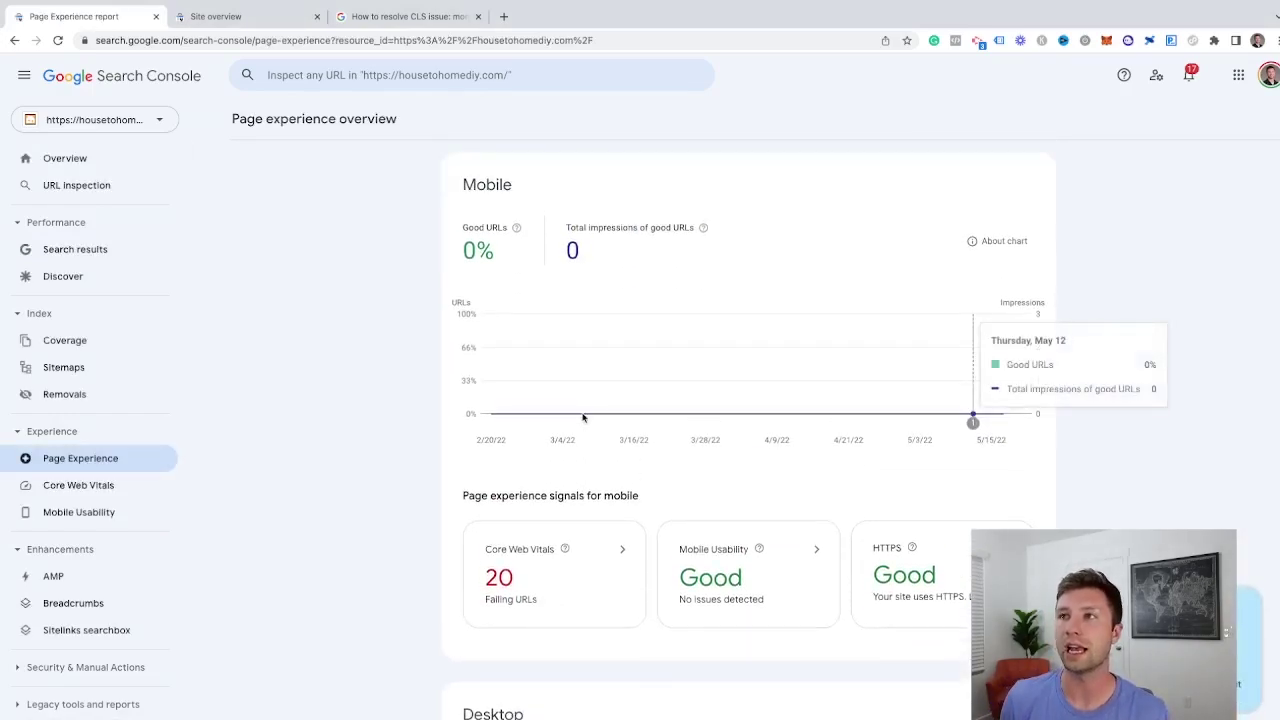
scroll(669, 318, "down", 1)
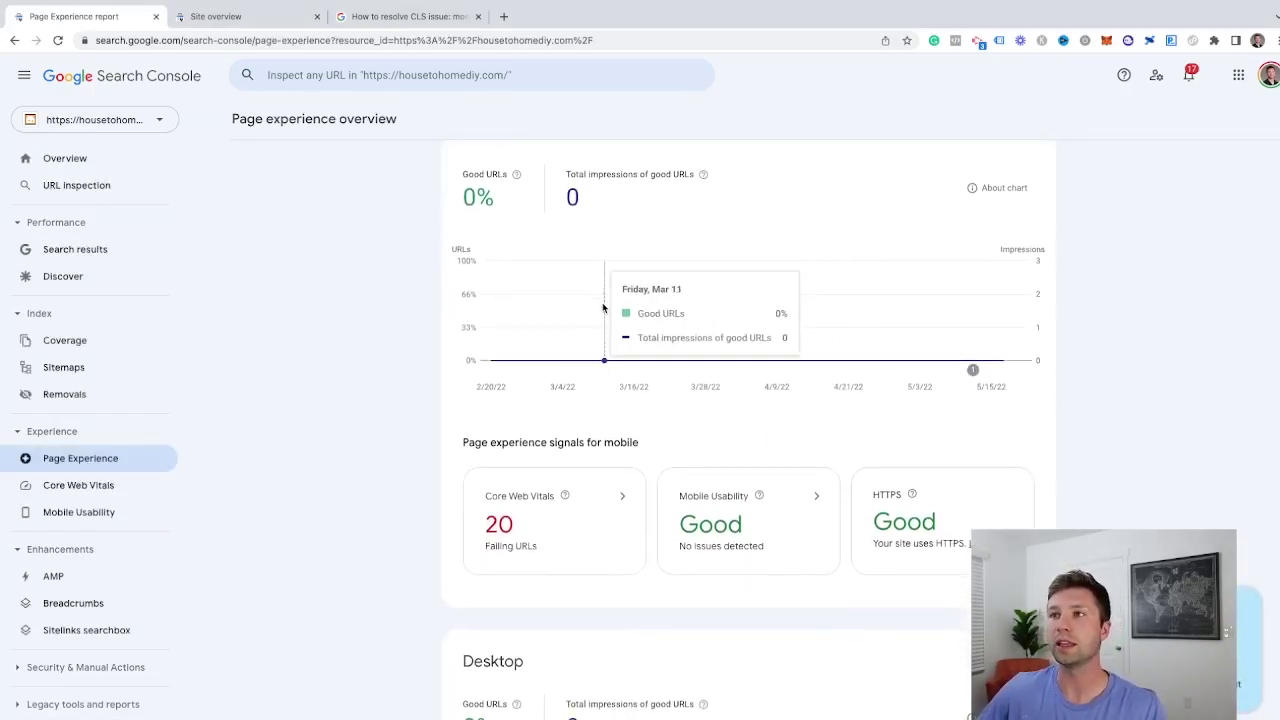
scroll(603, 308, "down", 1)
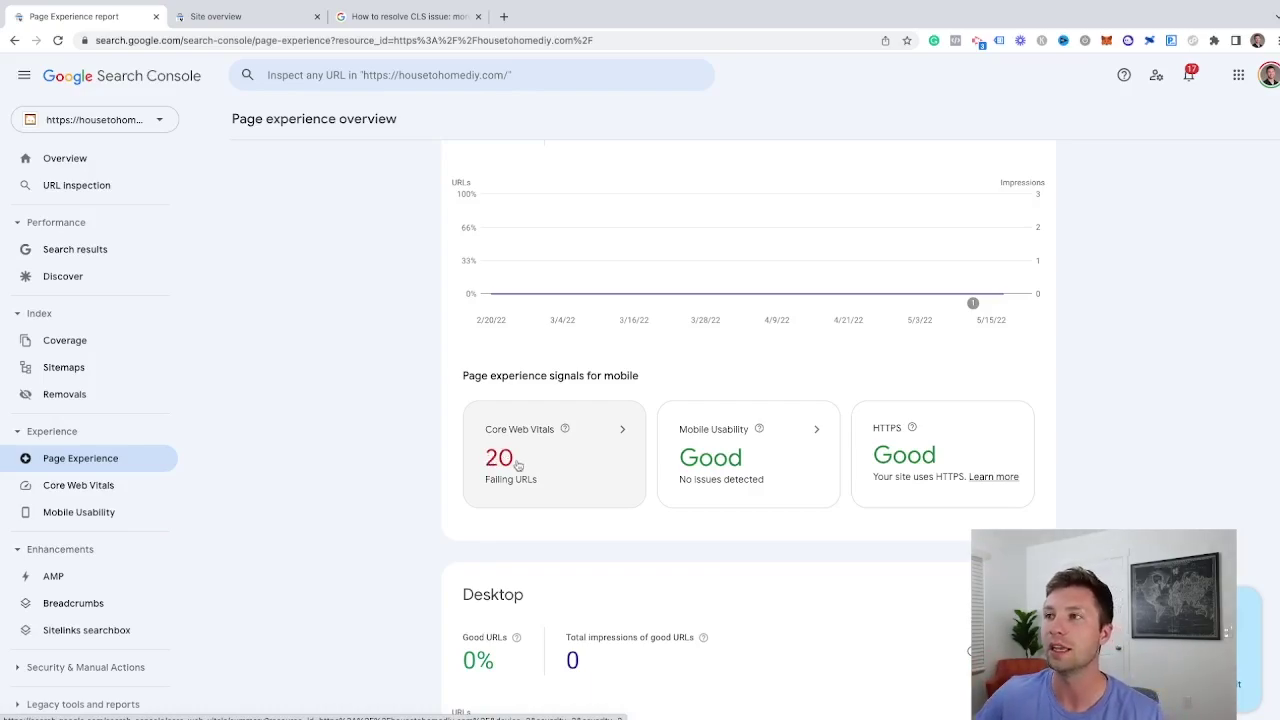
scroll(574, 360, "up", 3)
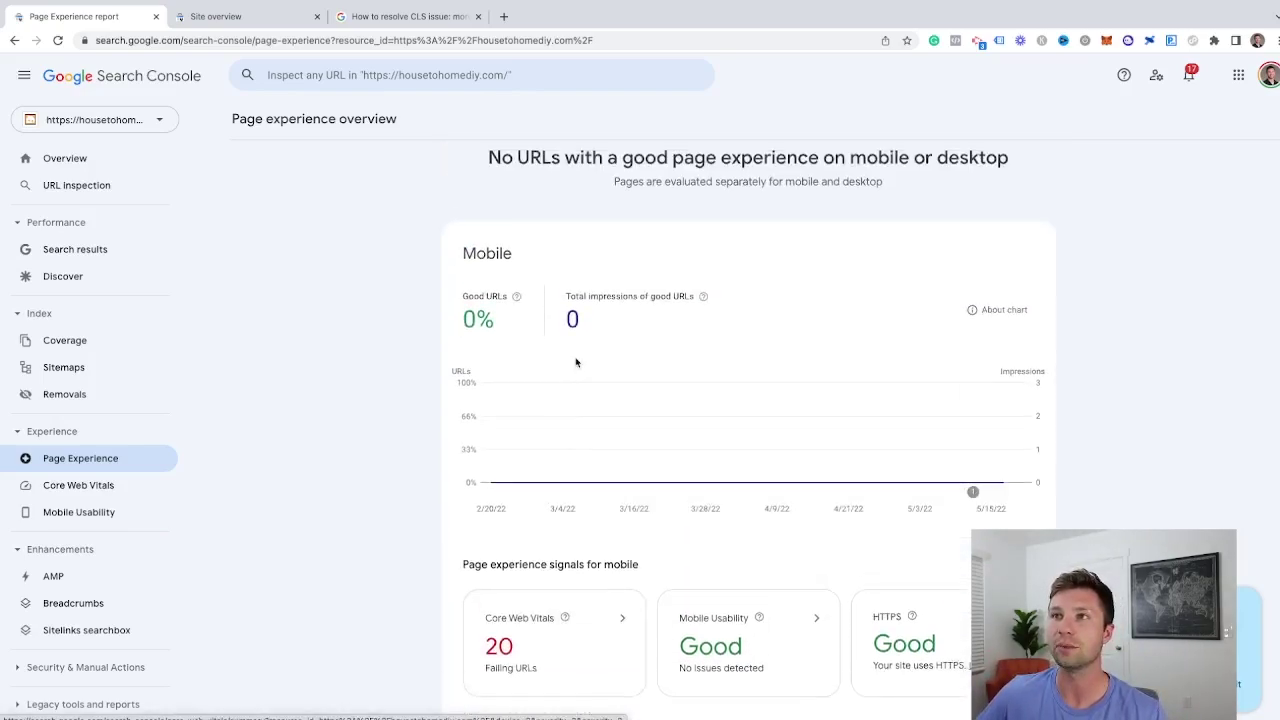
scroll(503, 395, "down", 3)
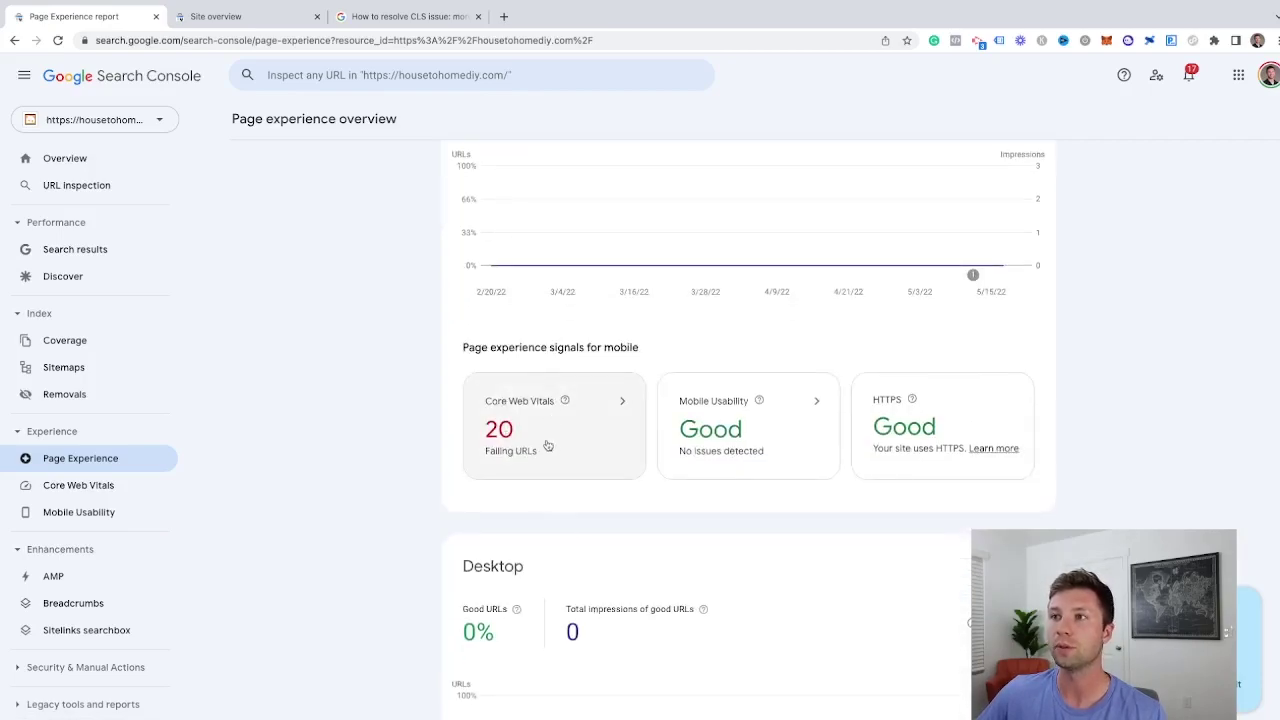
scroll(551, 457, "down", 4)
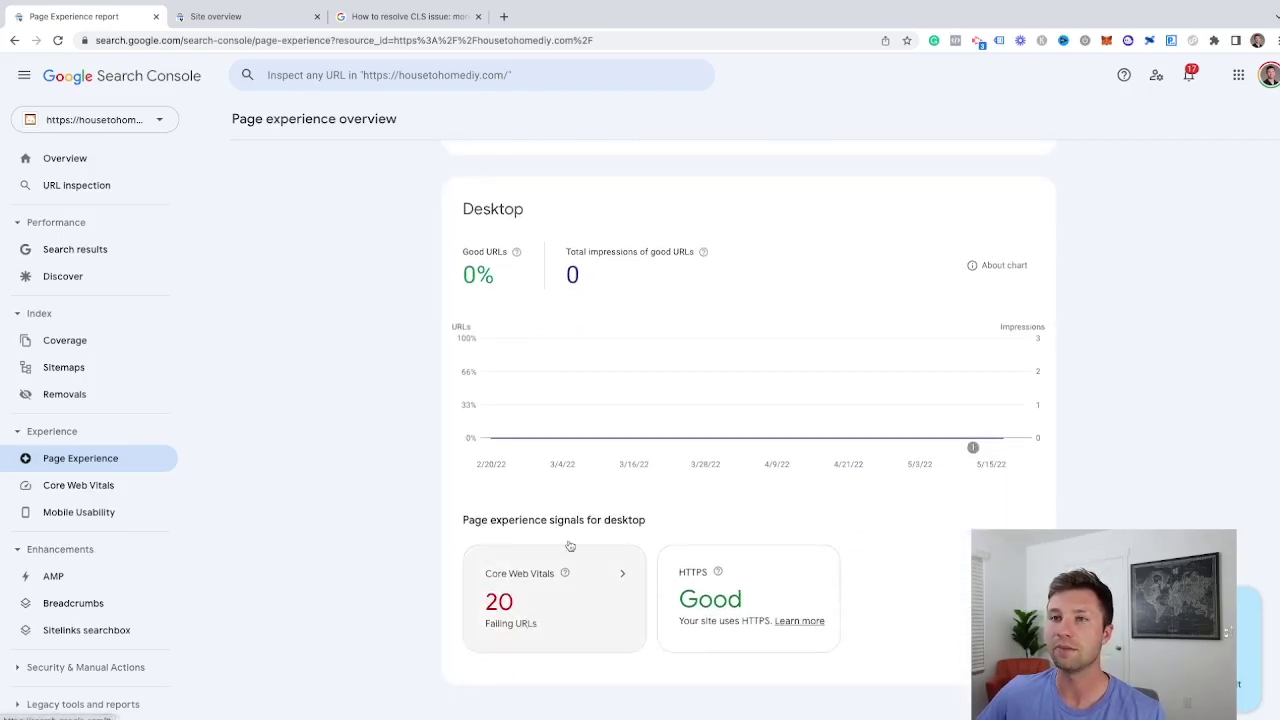
- Open the mobile Core Web Vitals report from the mobile page experience signals and inspect its URL status chart
scroll(563, 517, "up", 5)
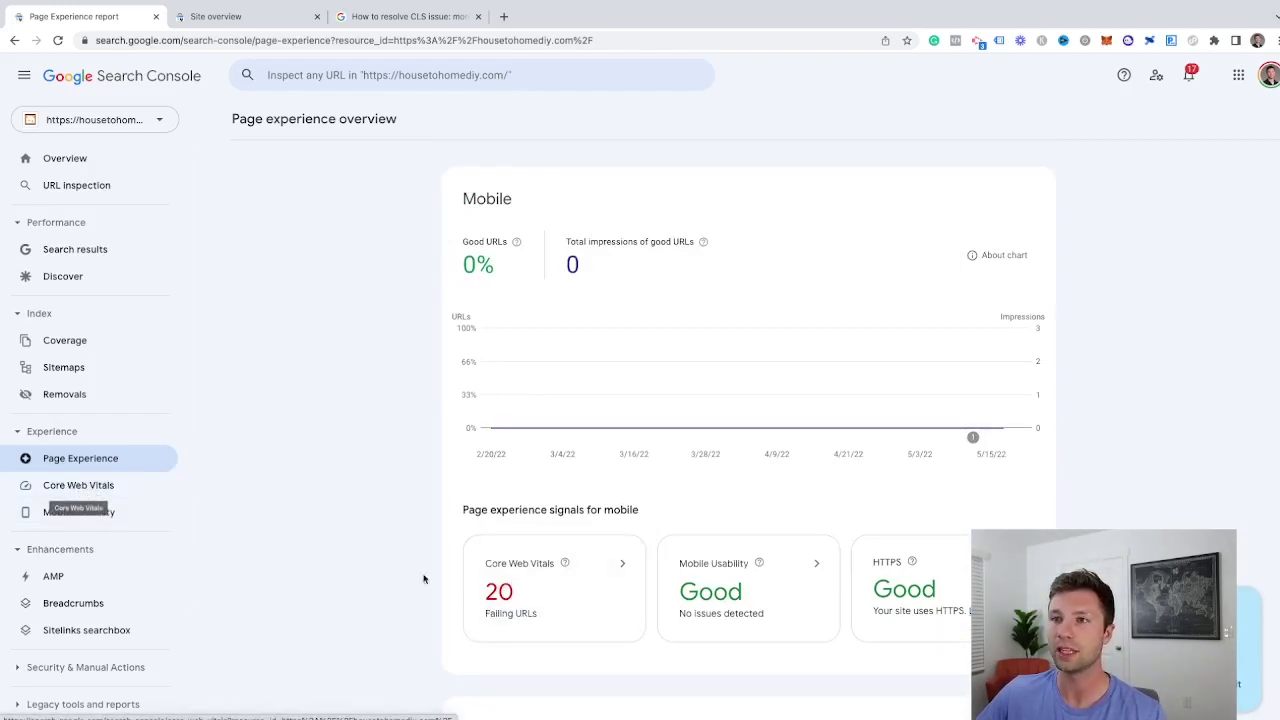
left_click(586, 597)
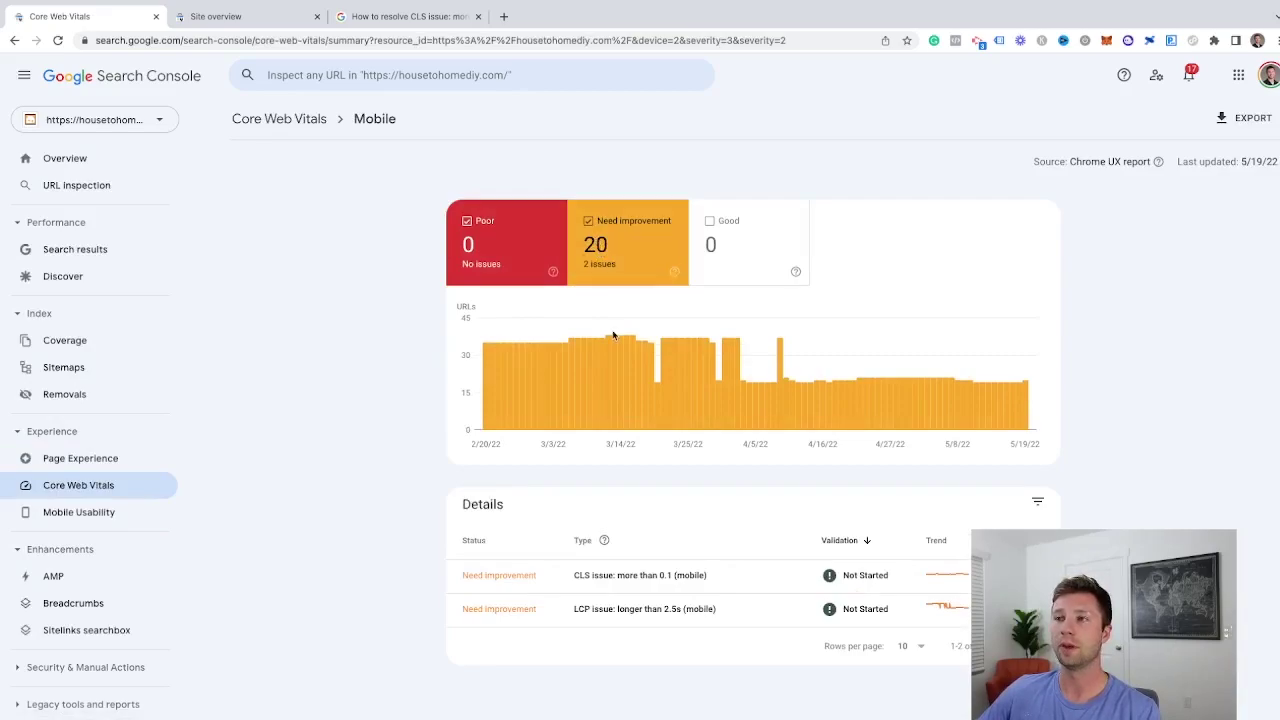
mouse_move(494, 351)
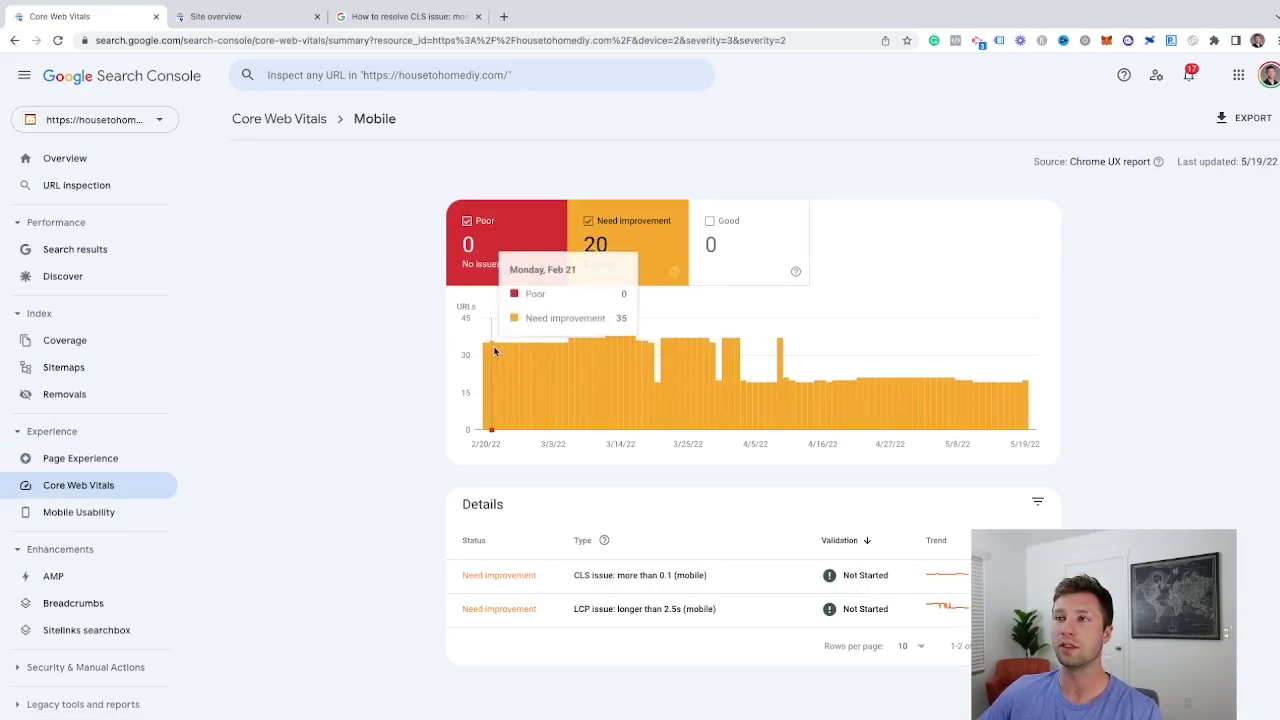
- Open the mobile issue "CLS issue: more than 0.1" and review its affected URLs chart and example URLs
left_click(621, 577)
scroll(518, 474, "down", 1)
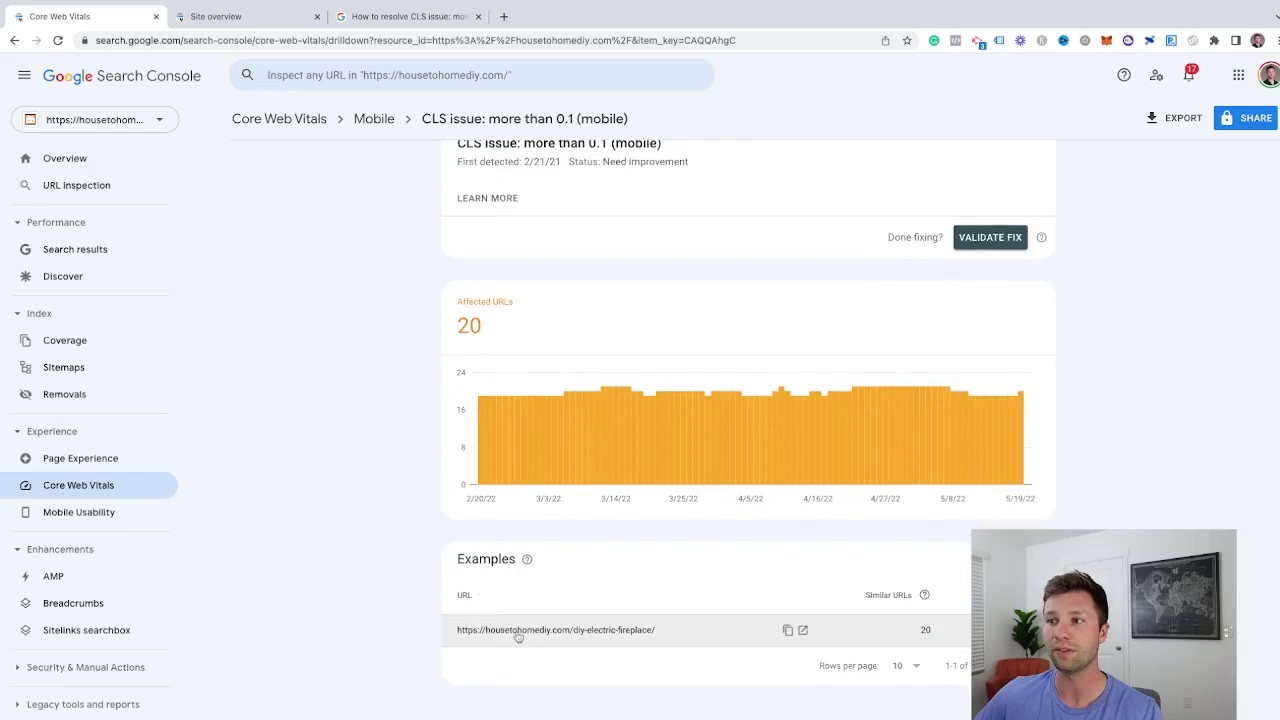
scroll(620, 492, "up", 1)
scroll(678, 561, "down", 1)
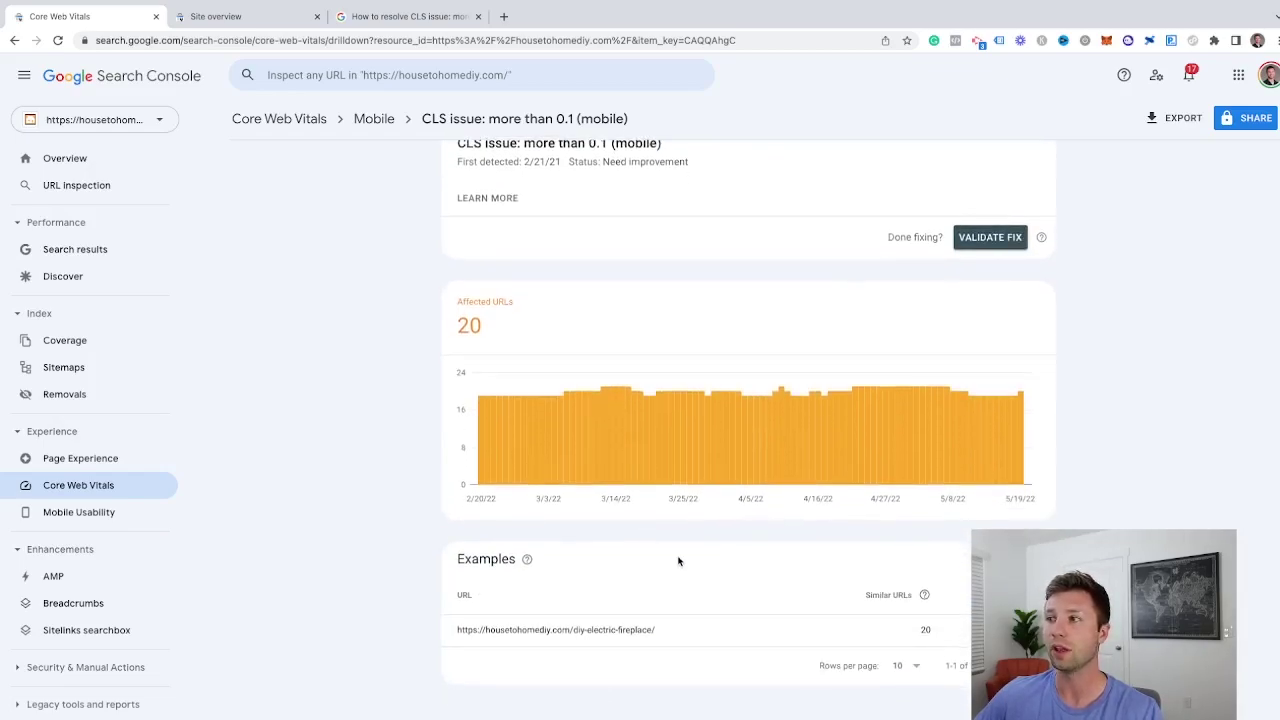
scroll(620, 450, "up", 1)
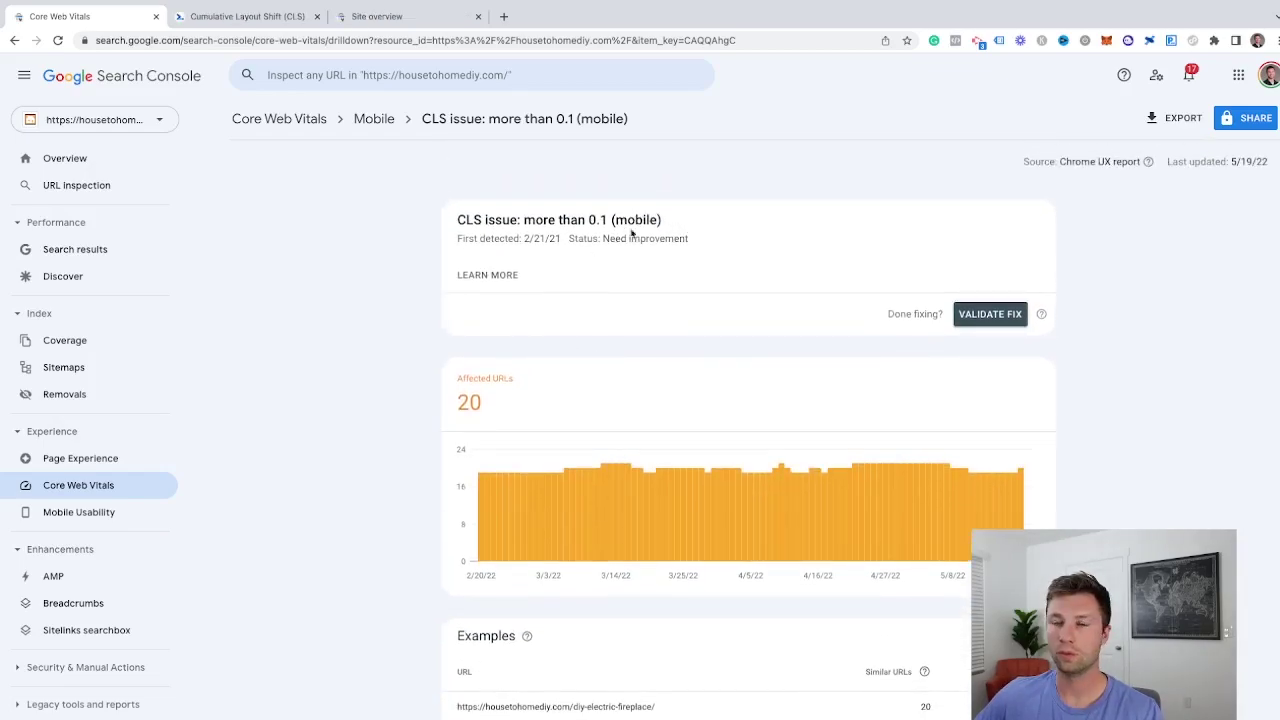
- Copy the issue title "CLS issue: more than 0.1 (mobile)" and search the web for it in a new tab, switching the results to Google
left_click_drag(672, 224, 455, 227)
key("ctrl+c")
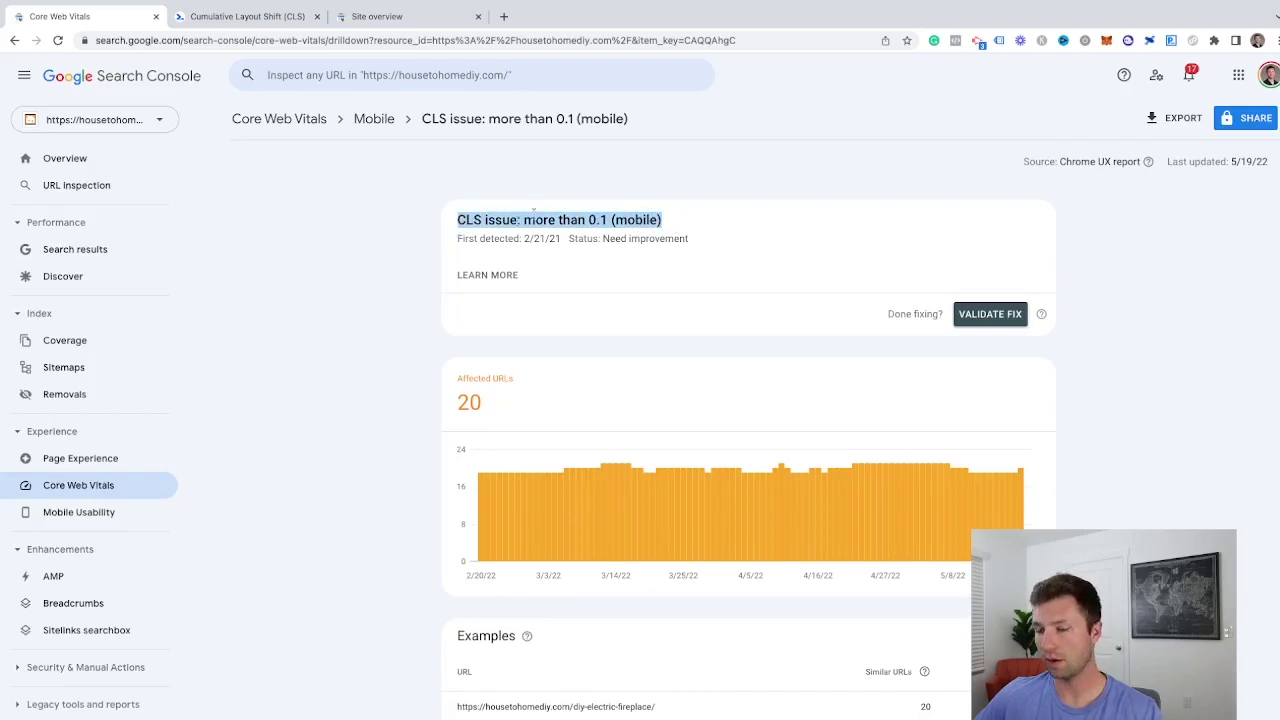
left_click(503, 17)
key("ctrl+v")
key("Return")
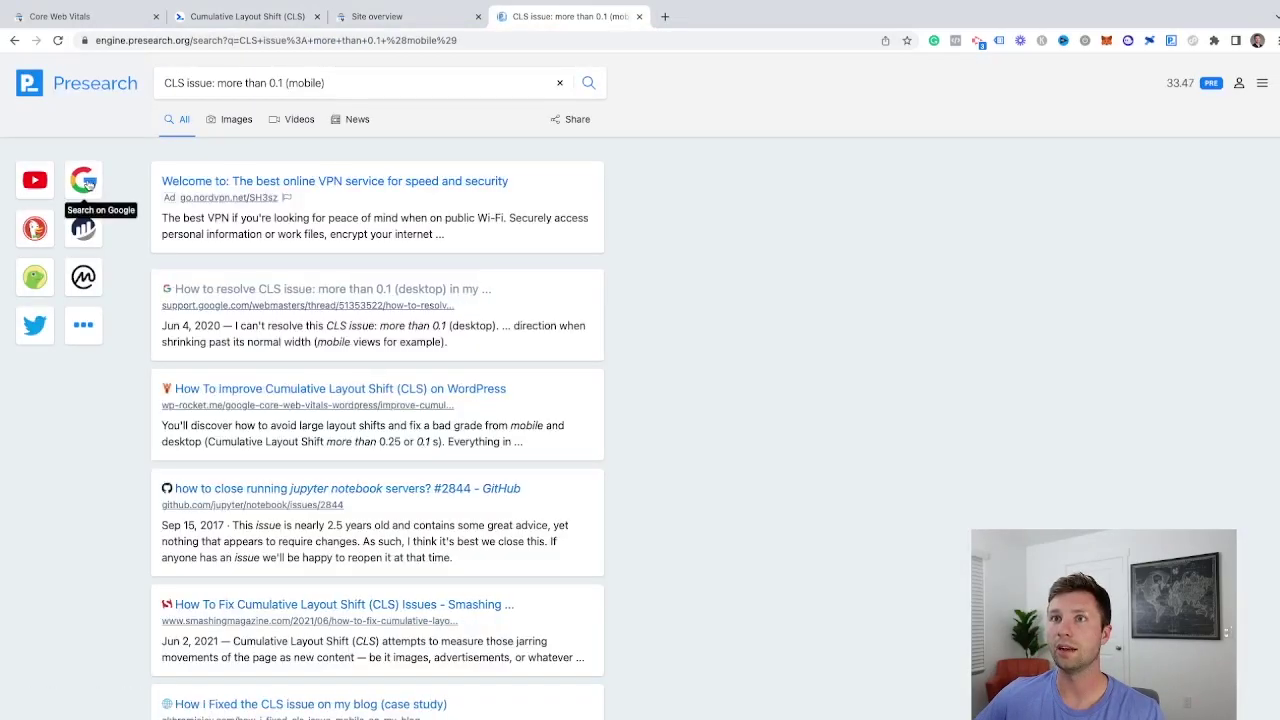
left_click(86, 183)
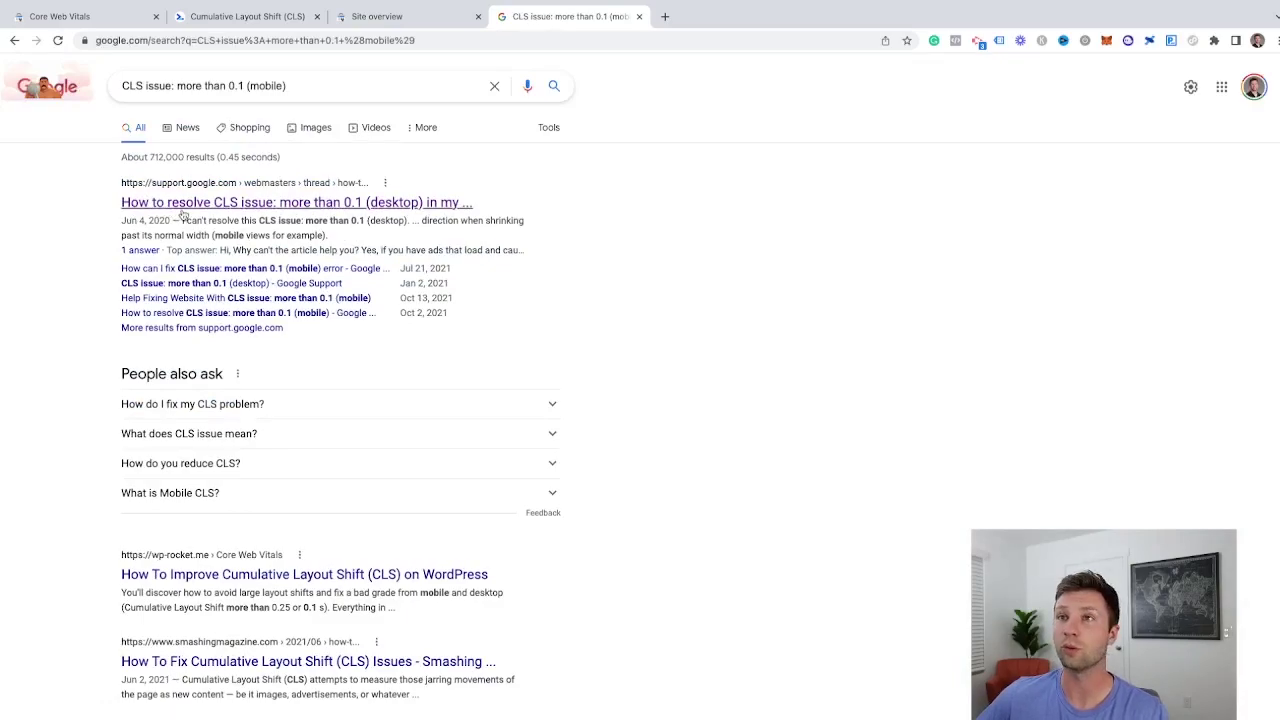
- Open the Search Console Help thread on resolving the desktop CLS issue and review the question and recommended answer
left_click(182, 205)
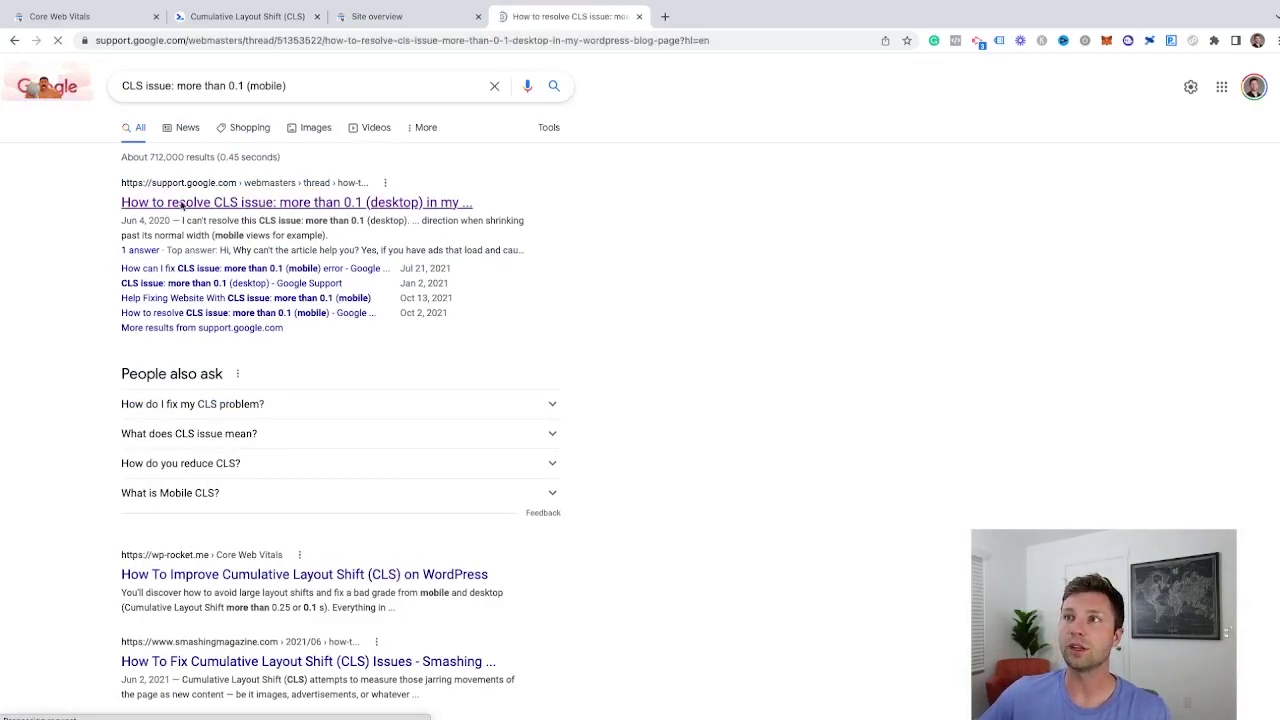
scroll(590, 340, "down", 5)
scroll(509, 388, "down", 5)
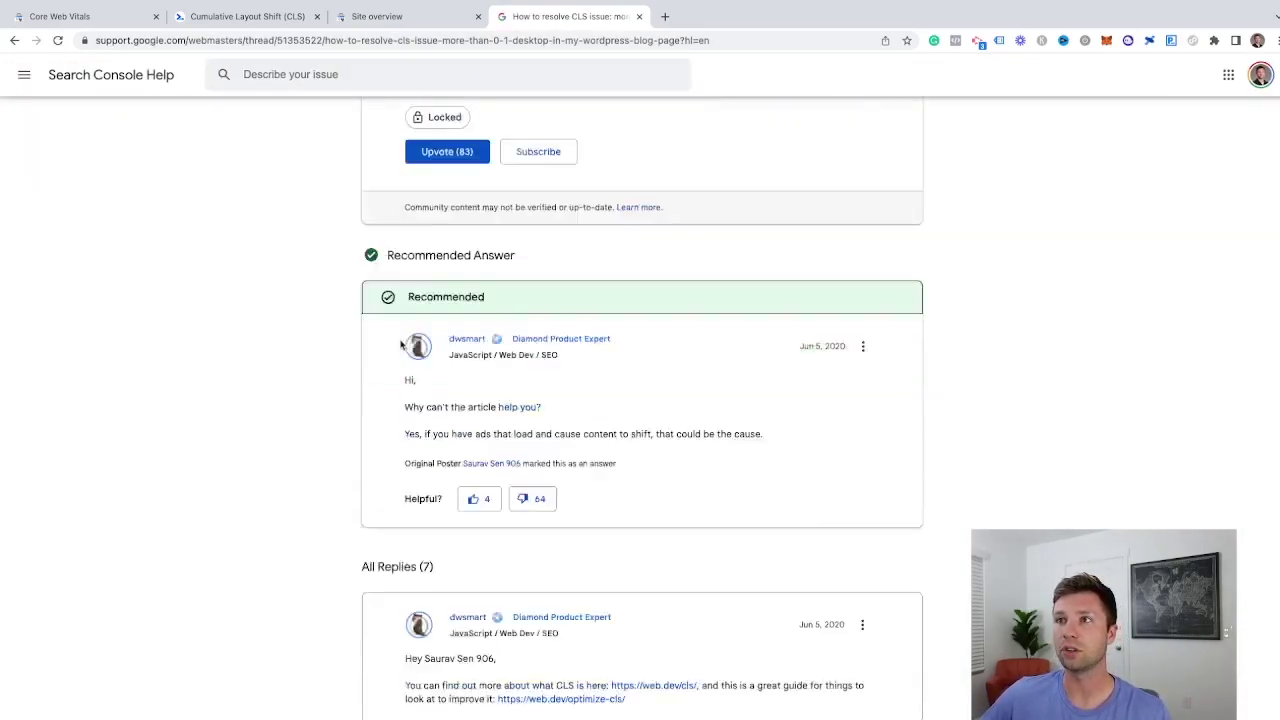
scroll(560, 385, "up", 4)
scroll(560, 385, "up", 4)
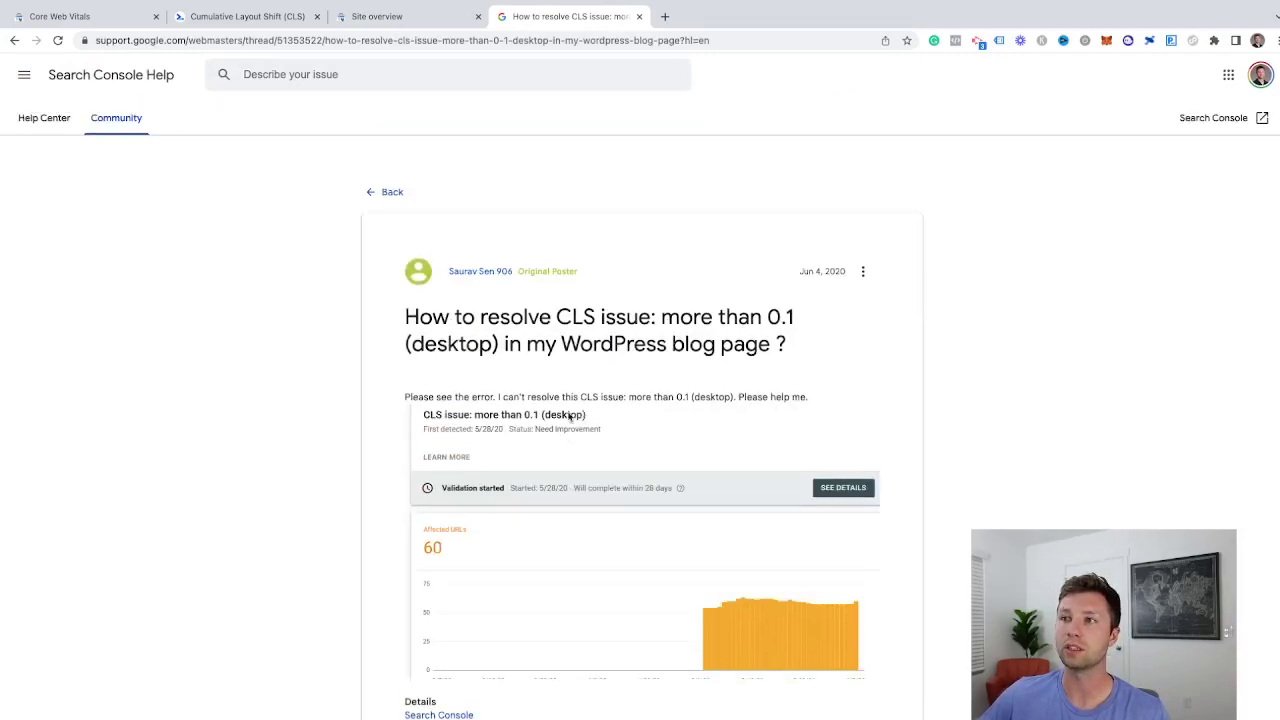
- Return to the mobile CLS issue details in the open Core Web Vitals report
left_click(376, 16)
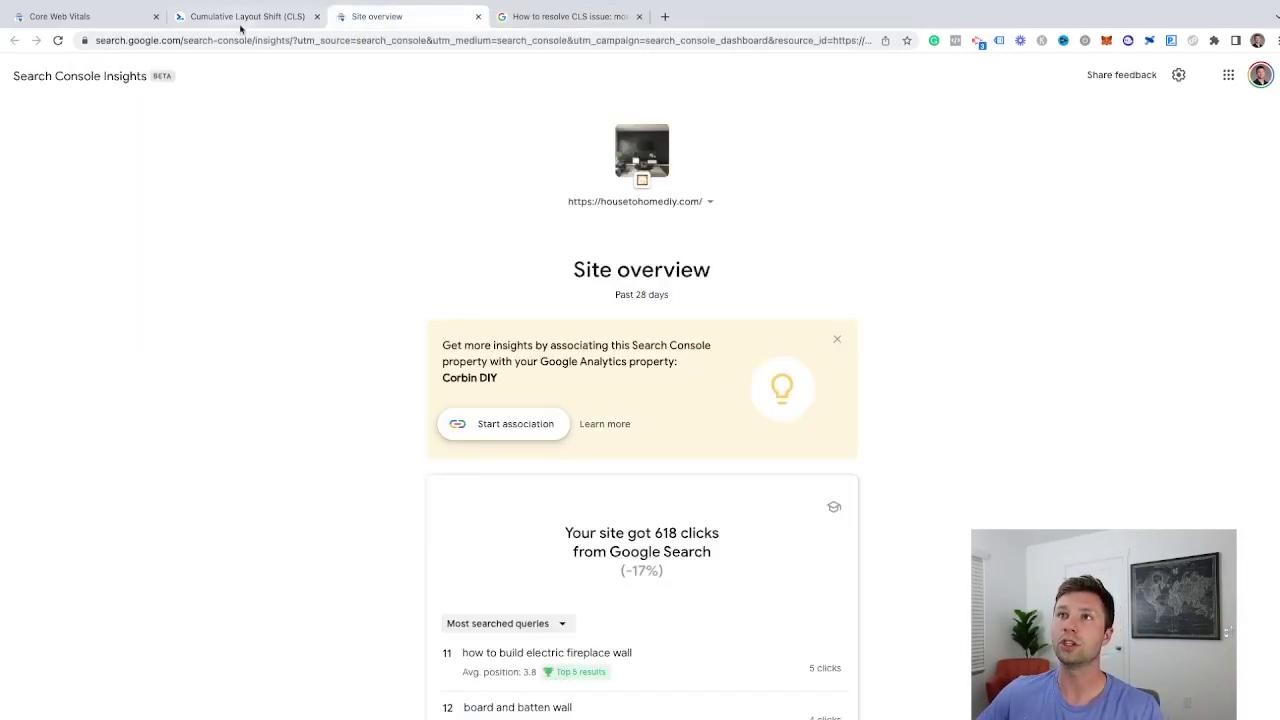
left_click(246, 18)
left_click(120, 14)
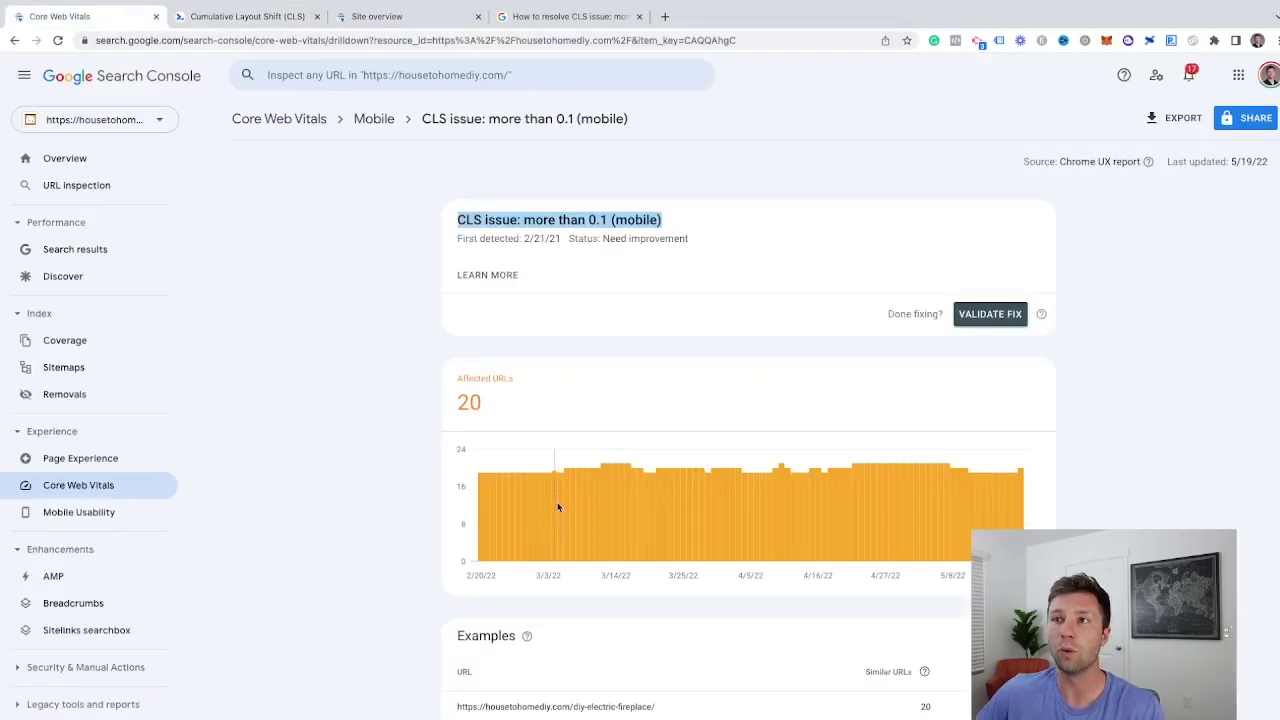